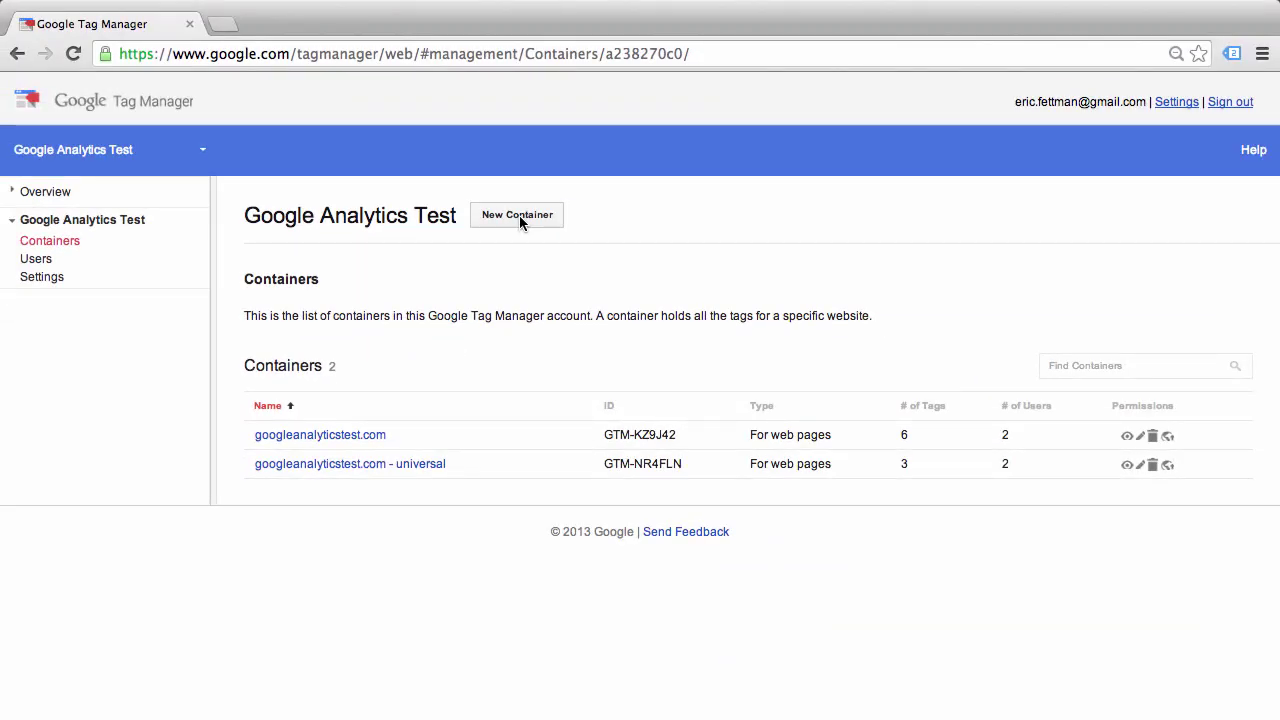
# - Create a new Web Pages container named mysite.com and save it
pyautogui.click(519, 215)
pyautogui.click(432, 323)
pyautogui.write('mysite.com')
pyautogui.click(270, 434)
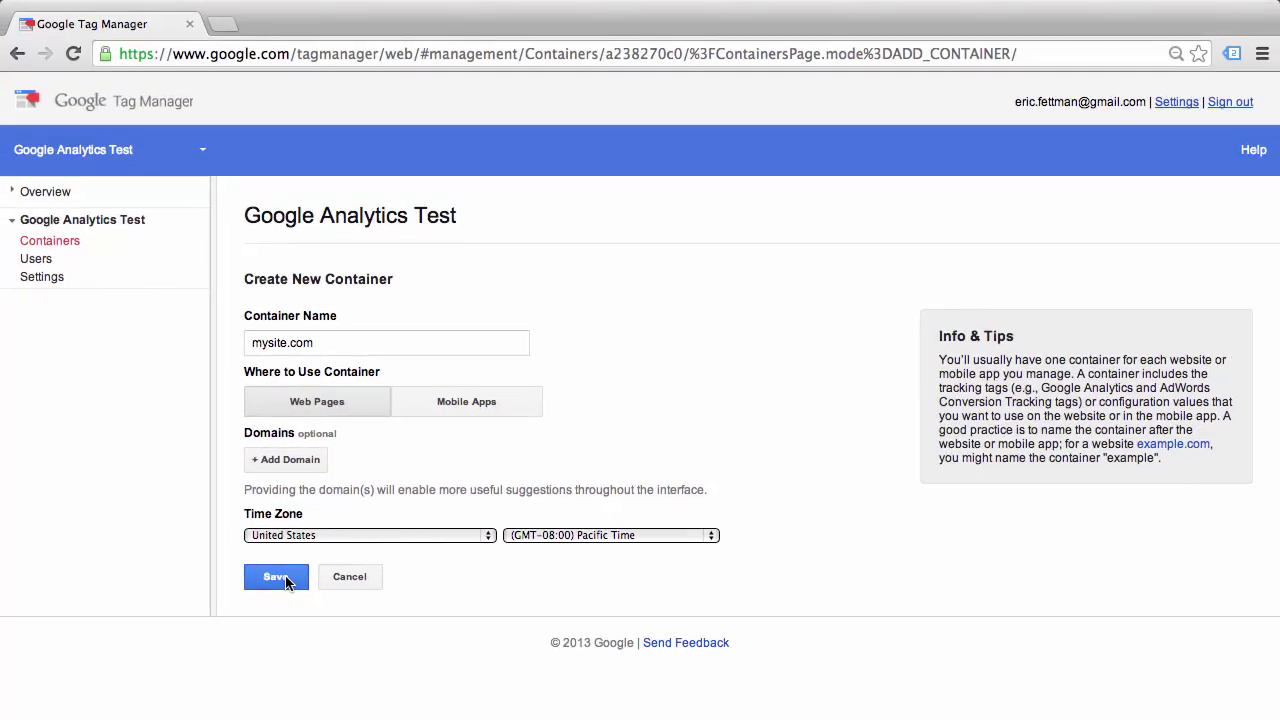
pyautogui.click(258, 618)
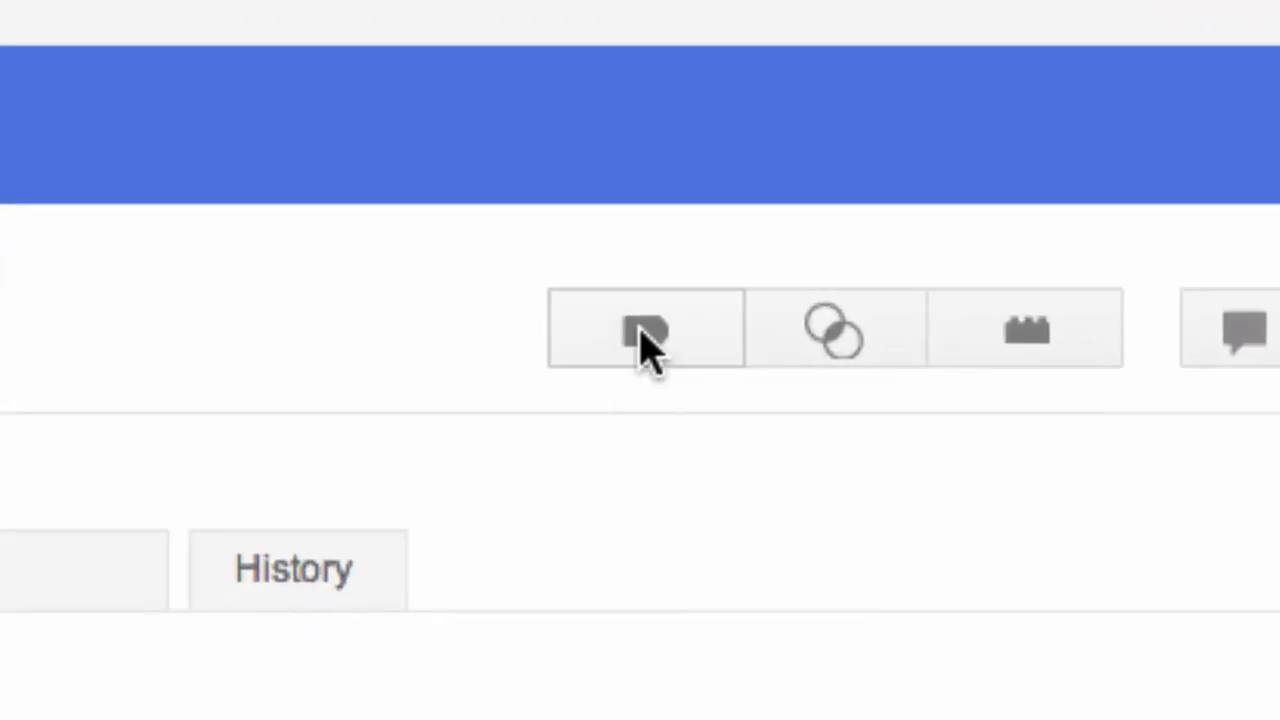
# - Start a Universal Analytics (beta) tag named 'Google Analyitcs Page Tracker', then switch to Google Analytics
pyautogui.click(638, 332)
pyautogui.click(306, 274)
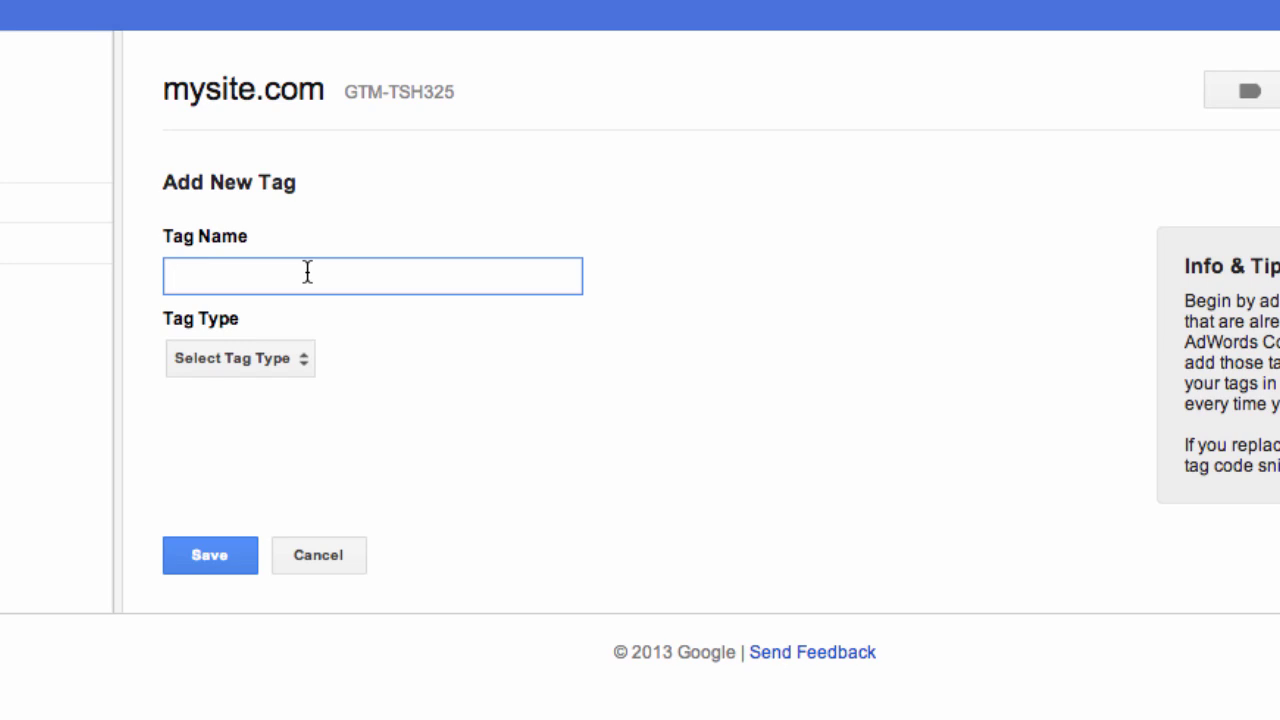
pyautogui.write('Goo')
pyautogui.write('gle Analyitcs Pag')
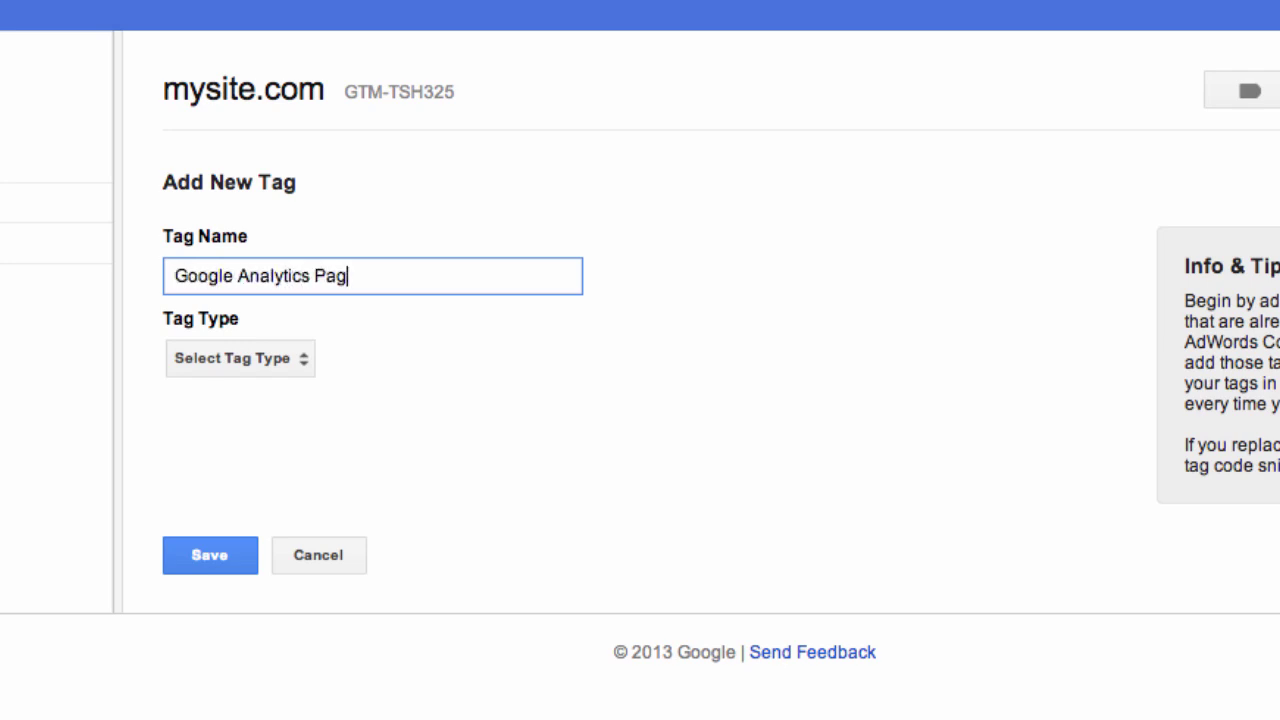
pyautogui.write('e Tracker')
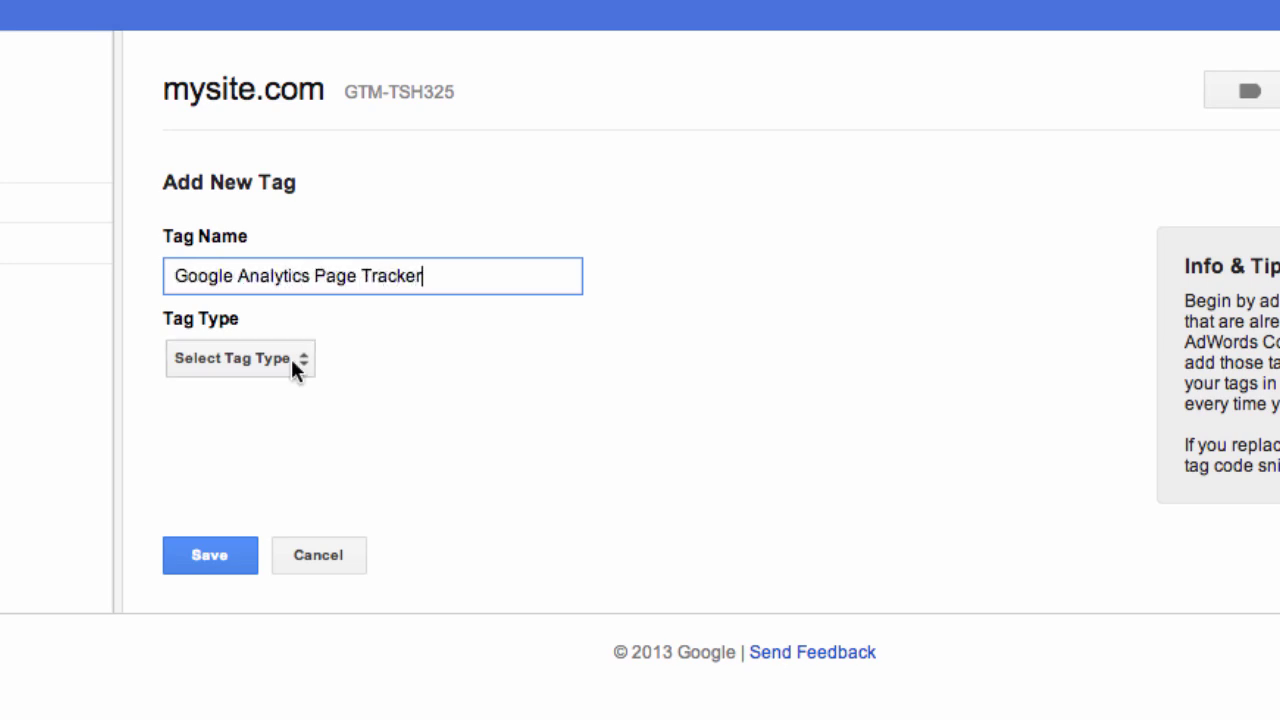
pyautogui.click(292, 360)
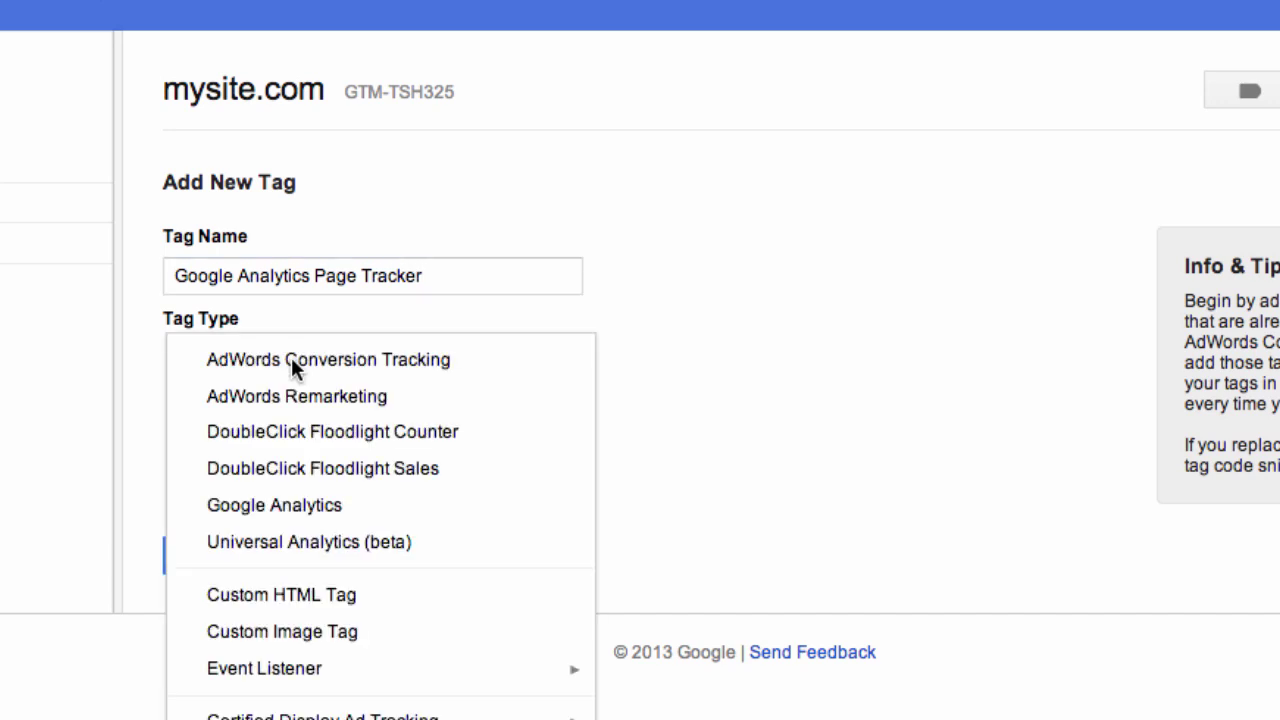
pyautogui.click(294, 548)
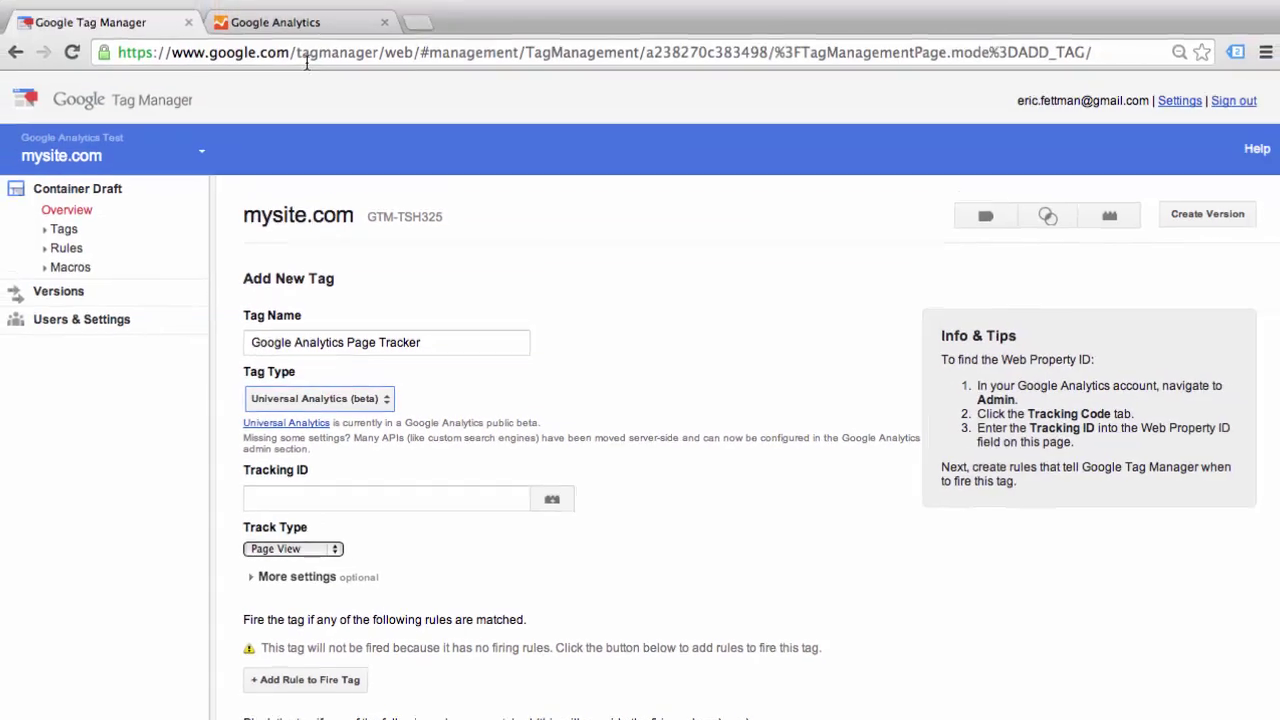
pyautogui.click(298, 24)
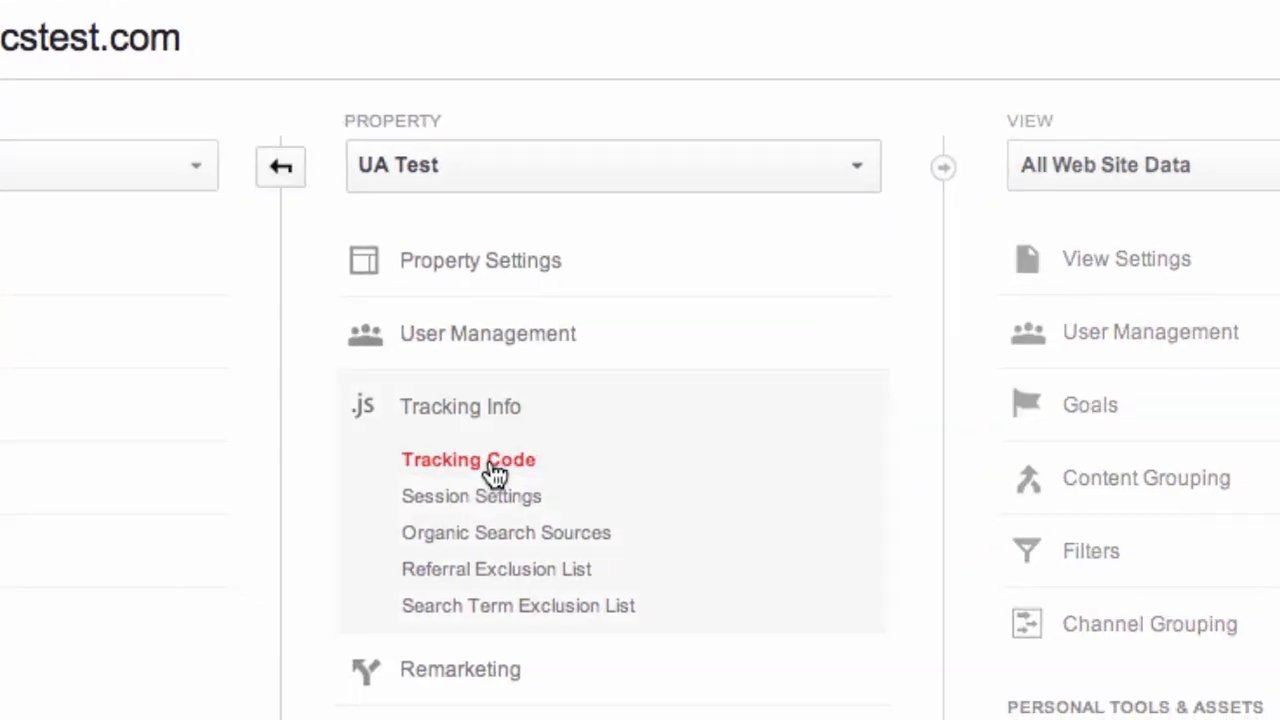
pyautogui.click(493, 464)
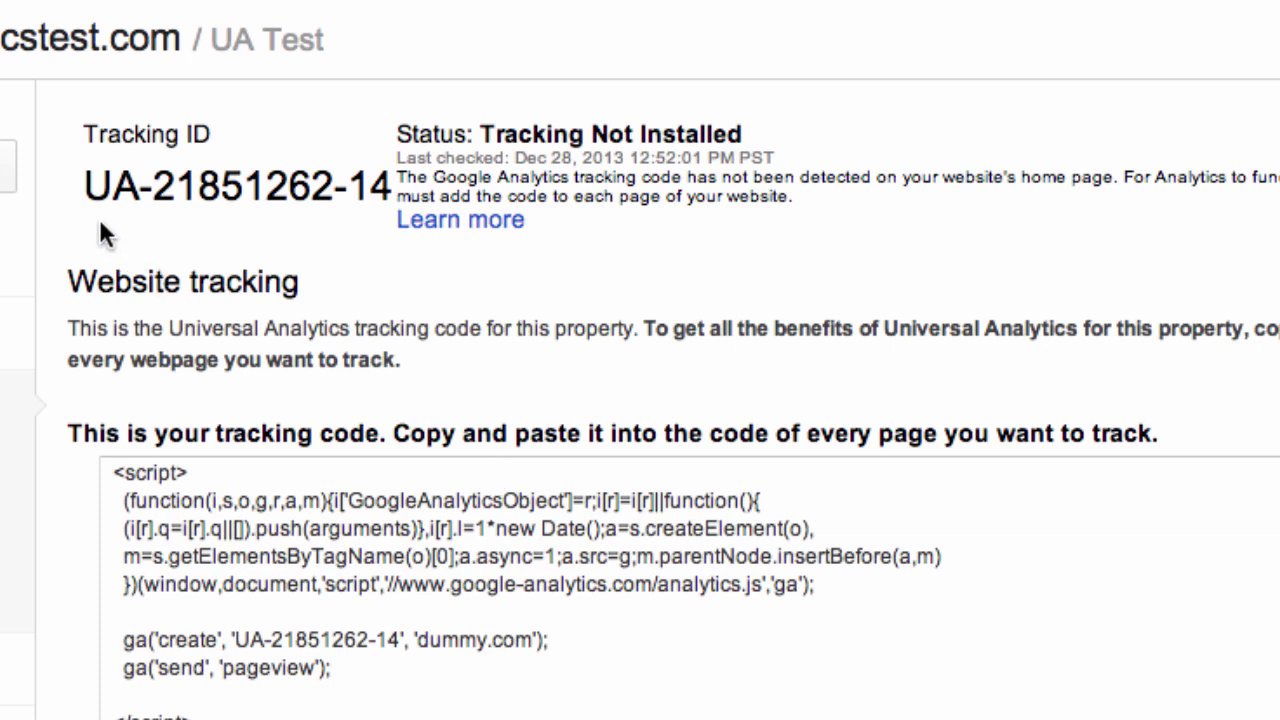
pyautogui.moveTo(88, 186); pyautogui.dragTo(388, 193)
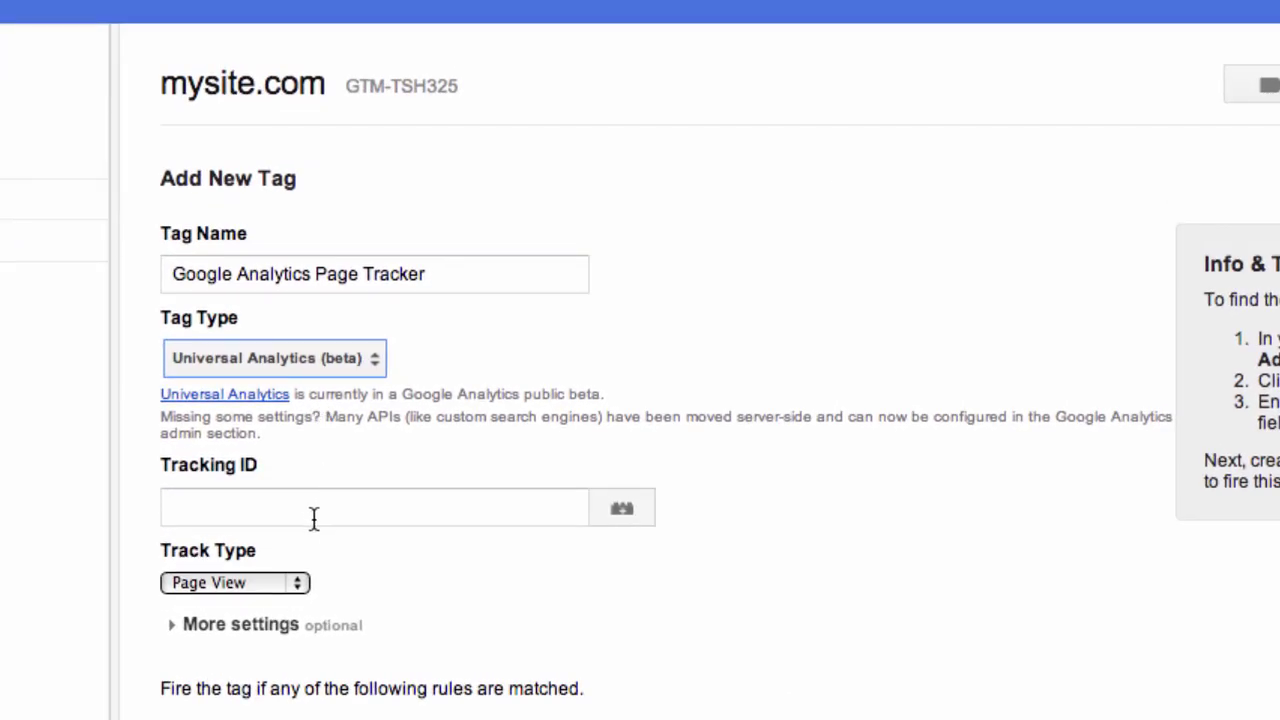
pyautogui.click(313, 513)
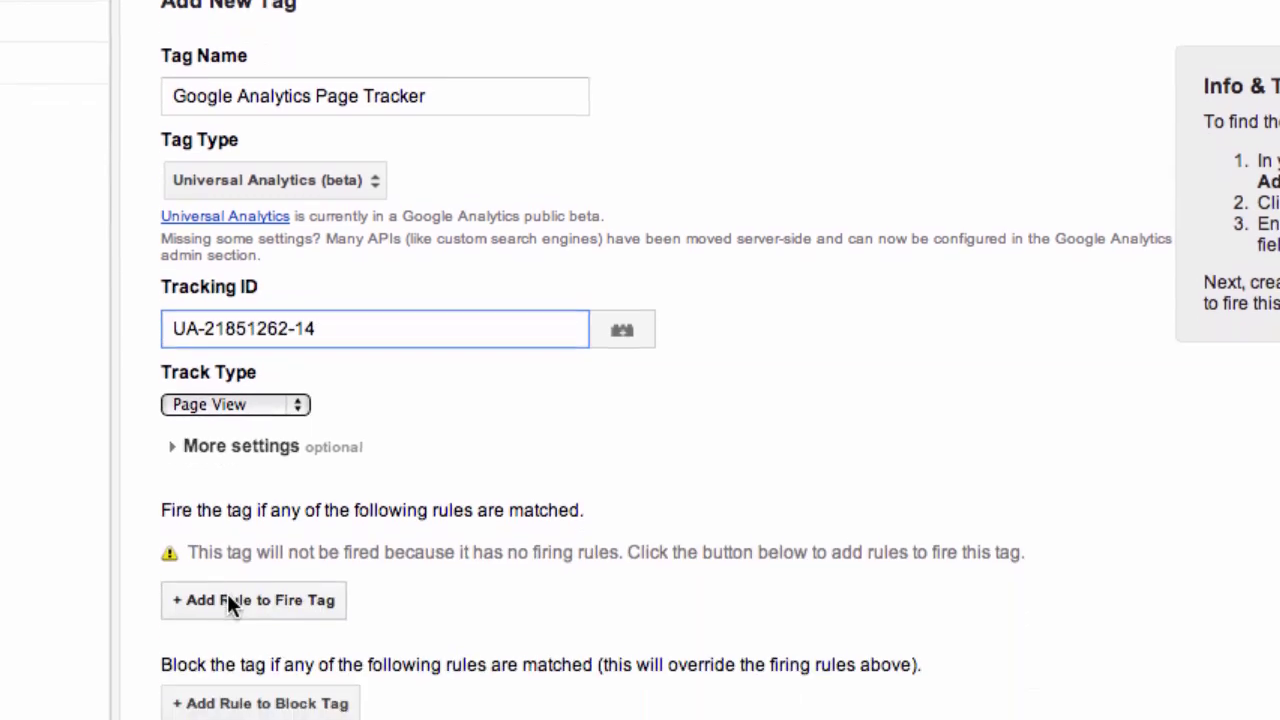
# - Make the page tracker tag fire on All pages, save it, and create a new container version
pyautogui.click(227, 591)
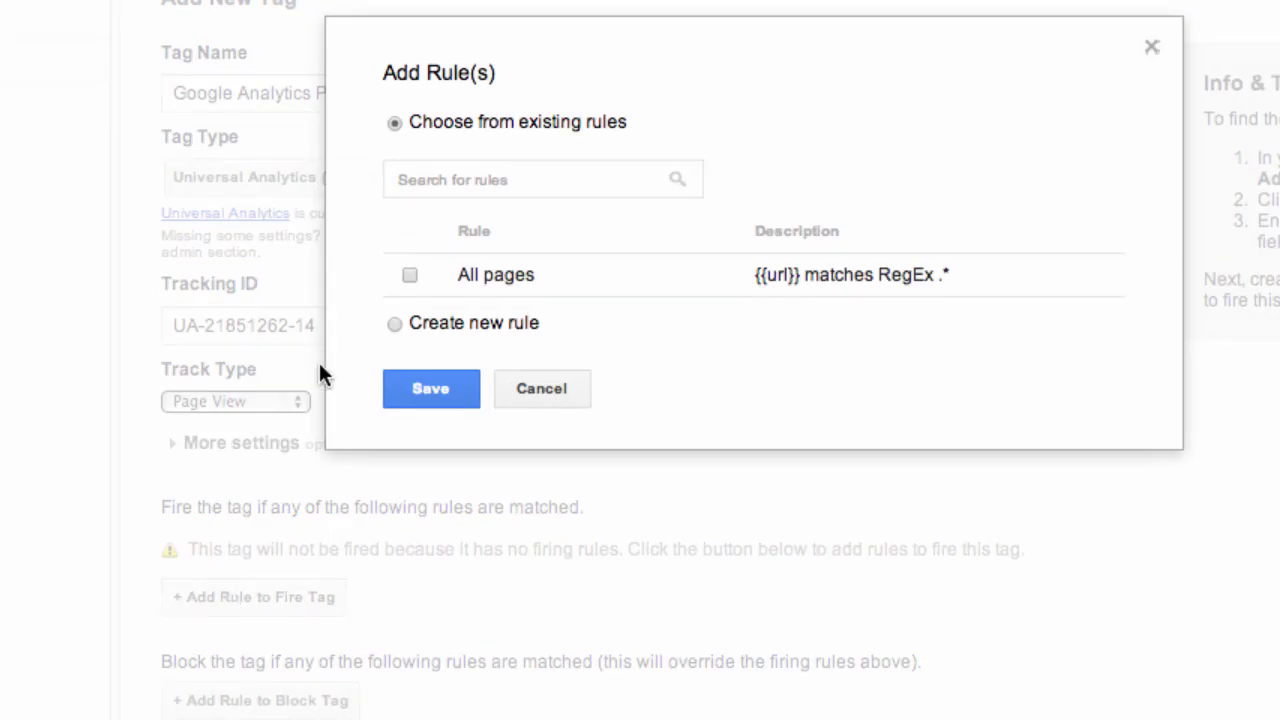
pyautogui.click(409, 275)
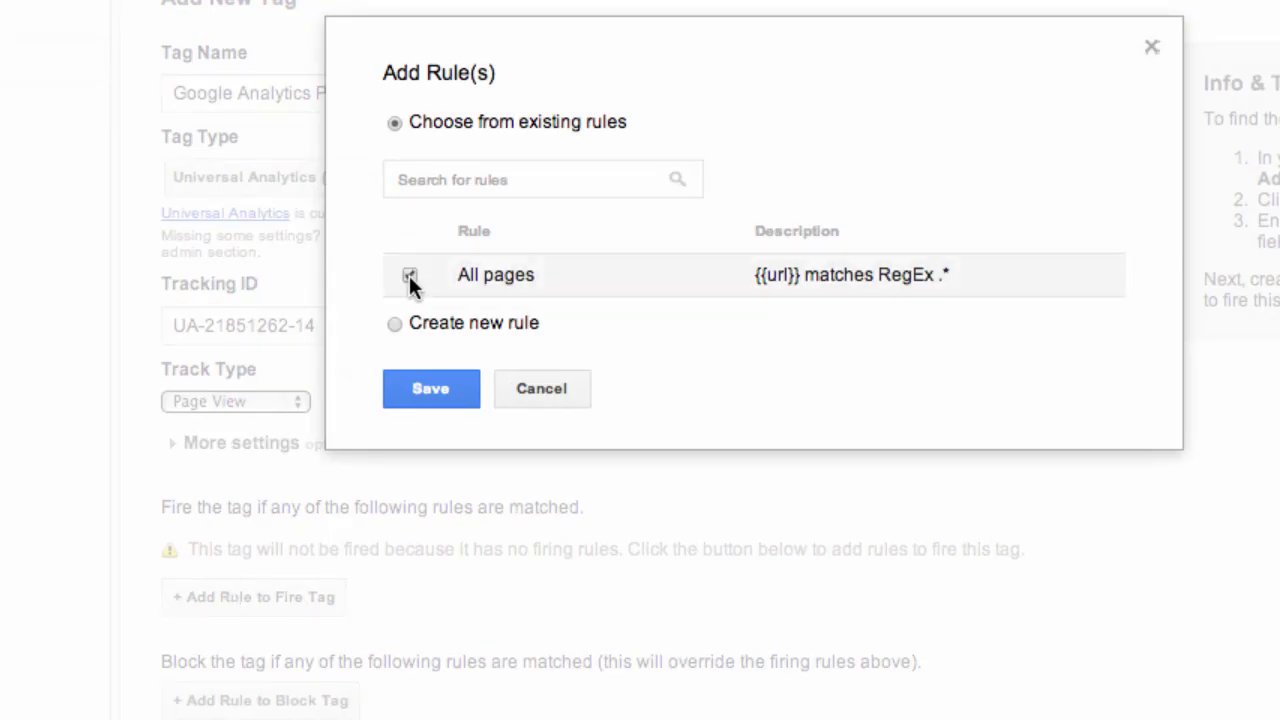
pyautogui.click(434, 399)
pyautogui.scroll(-5, 330, 520)
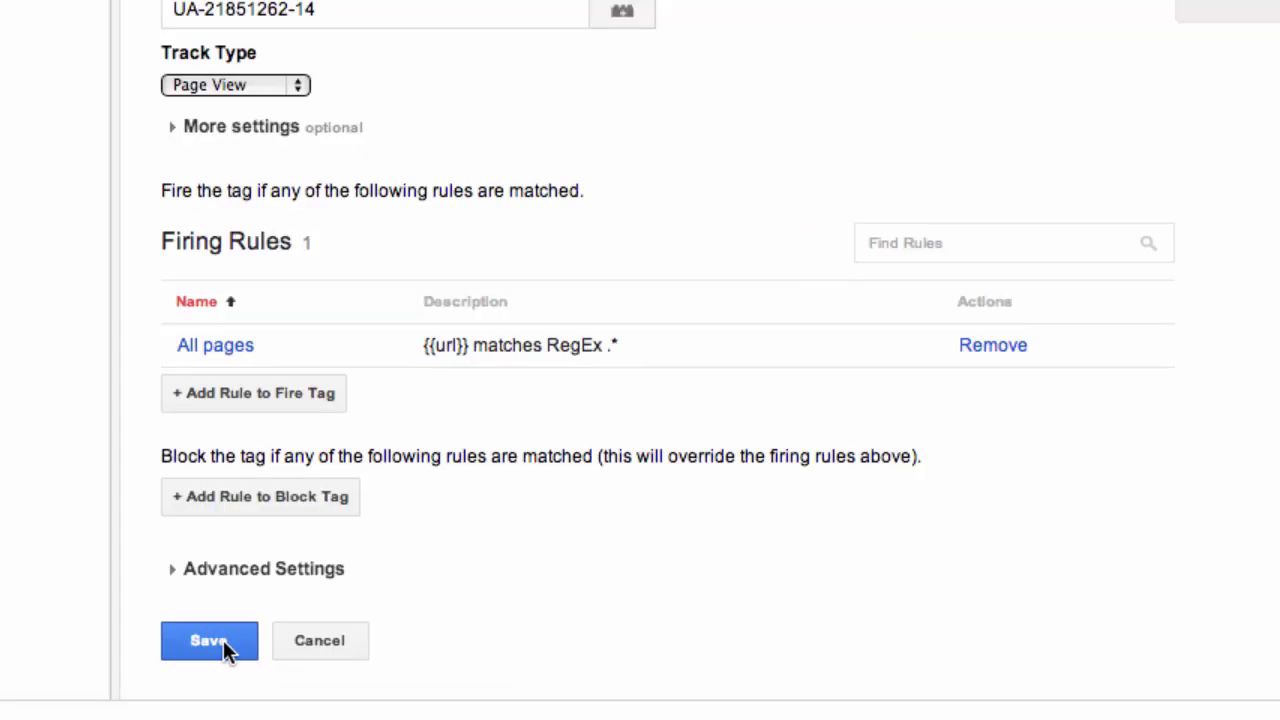
pyautogui.click(224, 640)
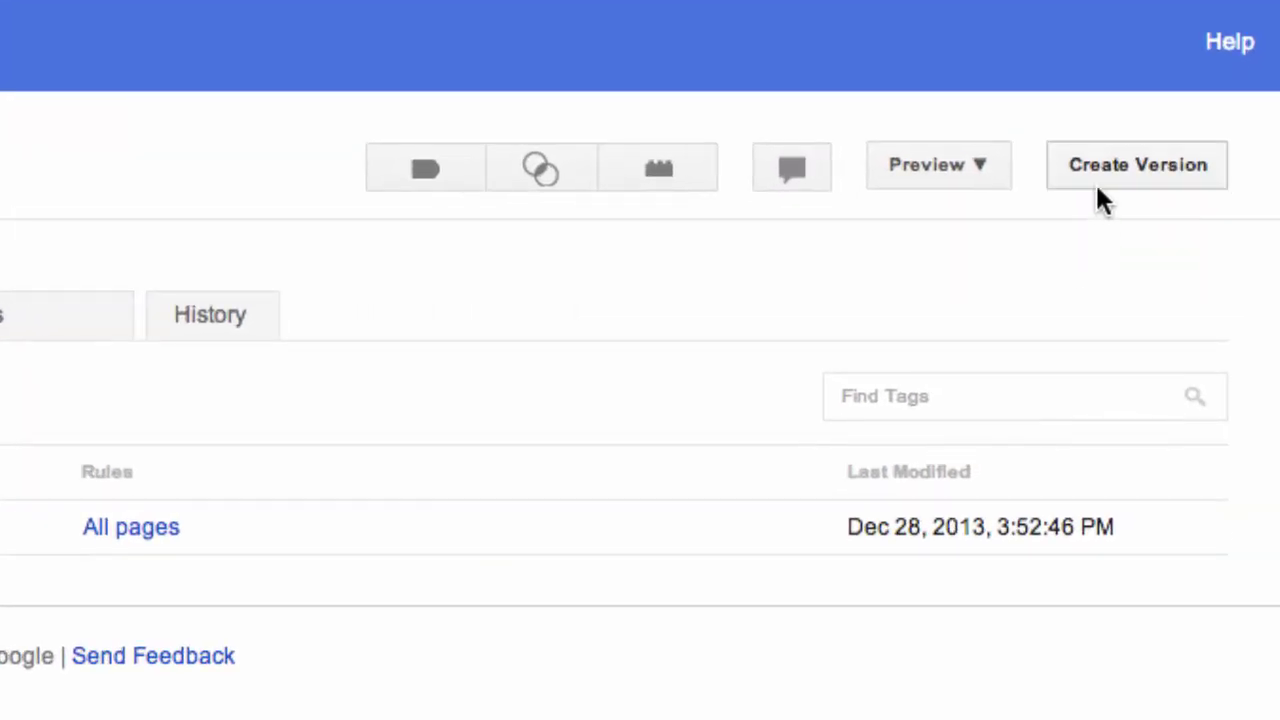
pyautogui.click(1100, 168)
# - Publish the new container version
pyautogui.click(1150, 166)
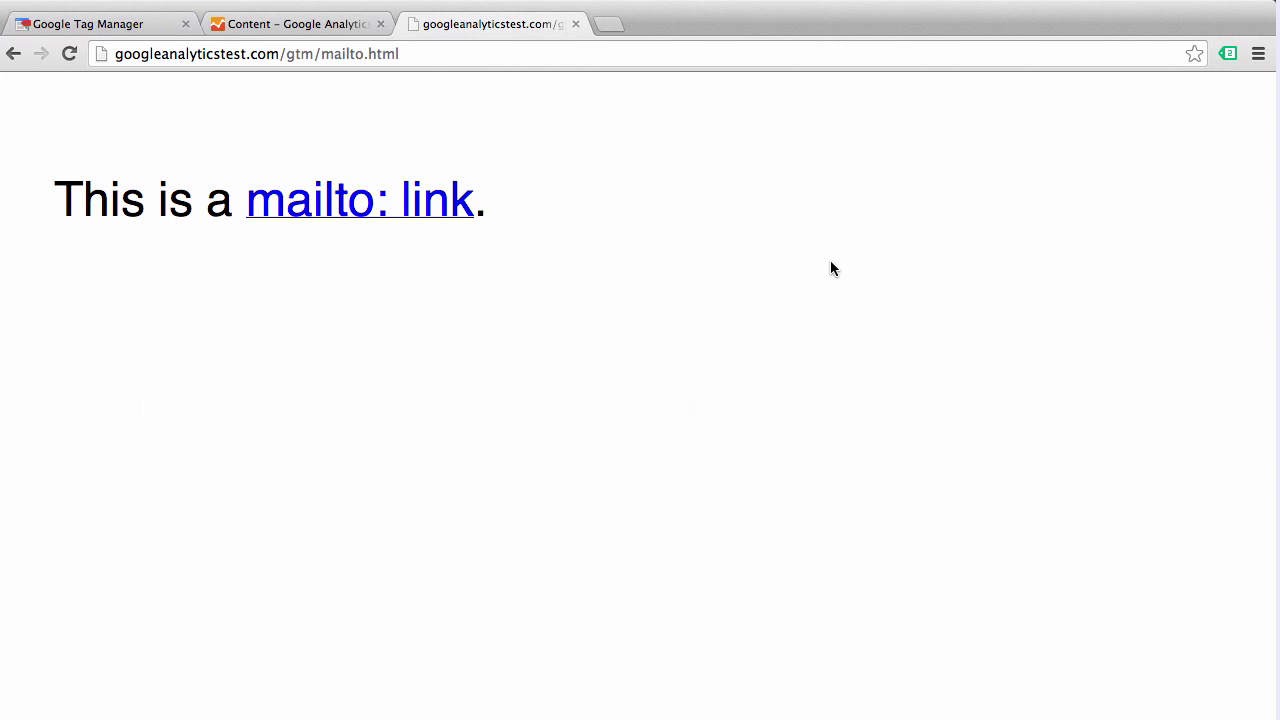
# - View the Google Analytics realtime report, then follow the test page's mailto link
pyautogui.click(321, 25)
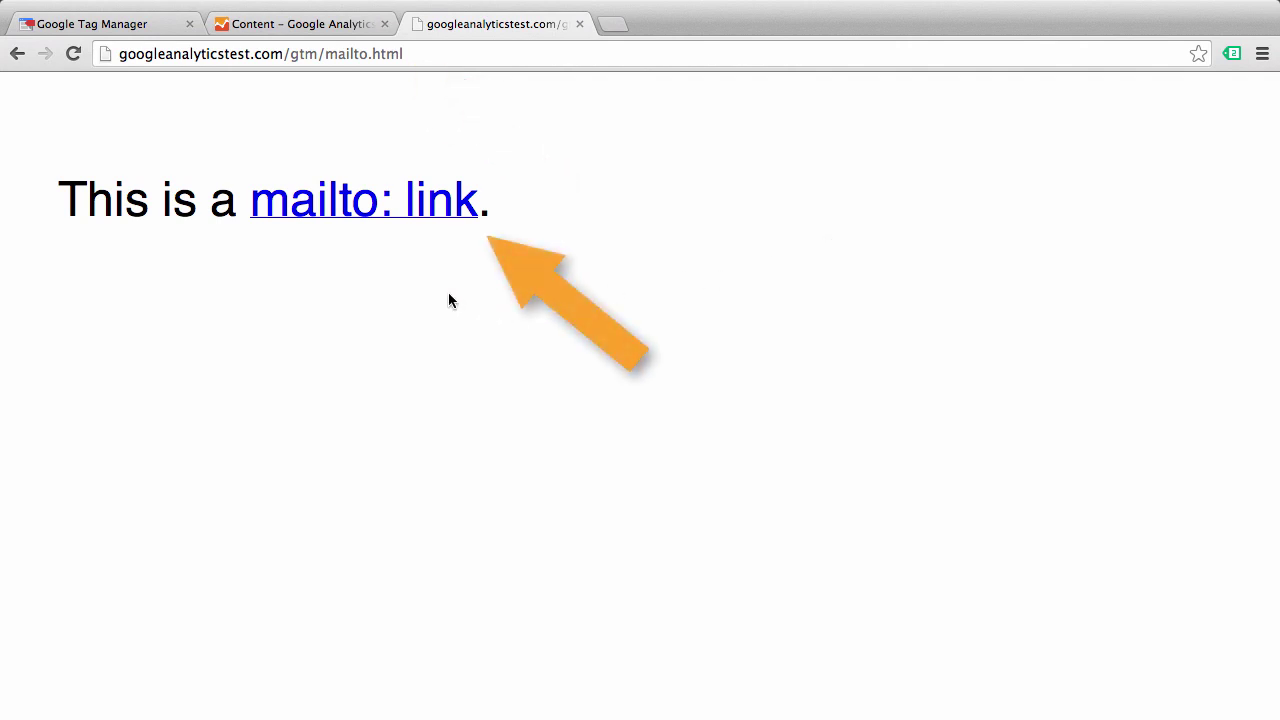
pyautogui.click(390, 210)
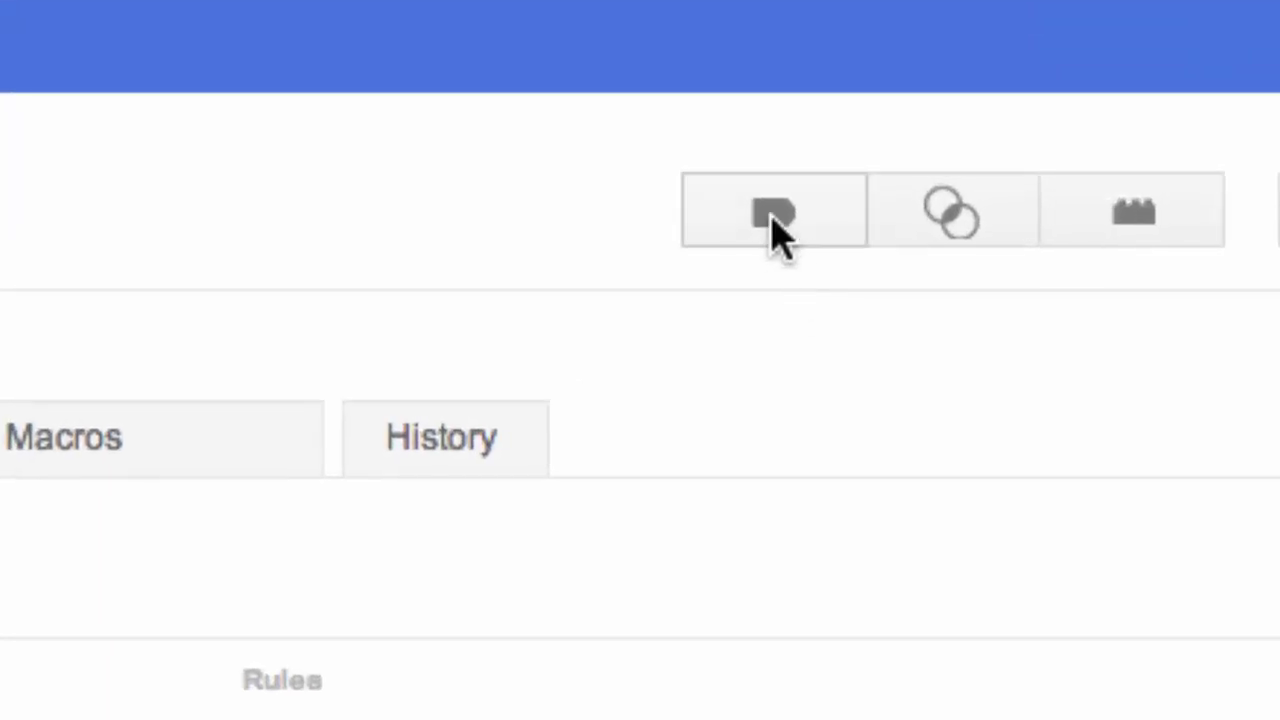
# - Create a tag named 'Link Click Listener' that fires on All pages
pyautogui.click(778, 230)
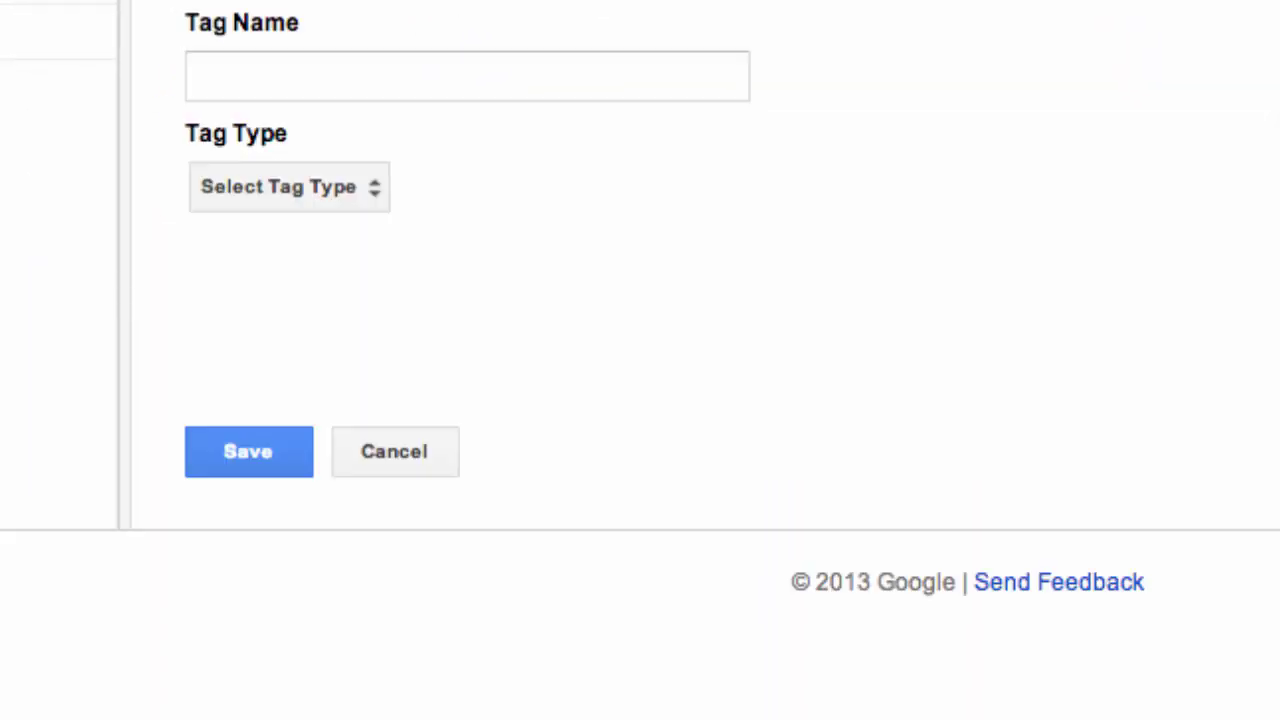
pyautogui.click(474, 83)
pyautogui.write('Link Click List')
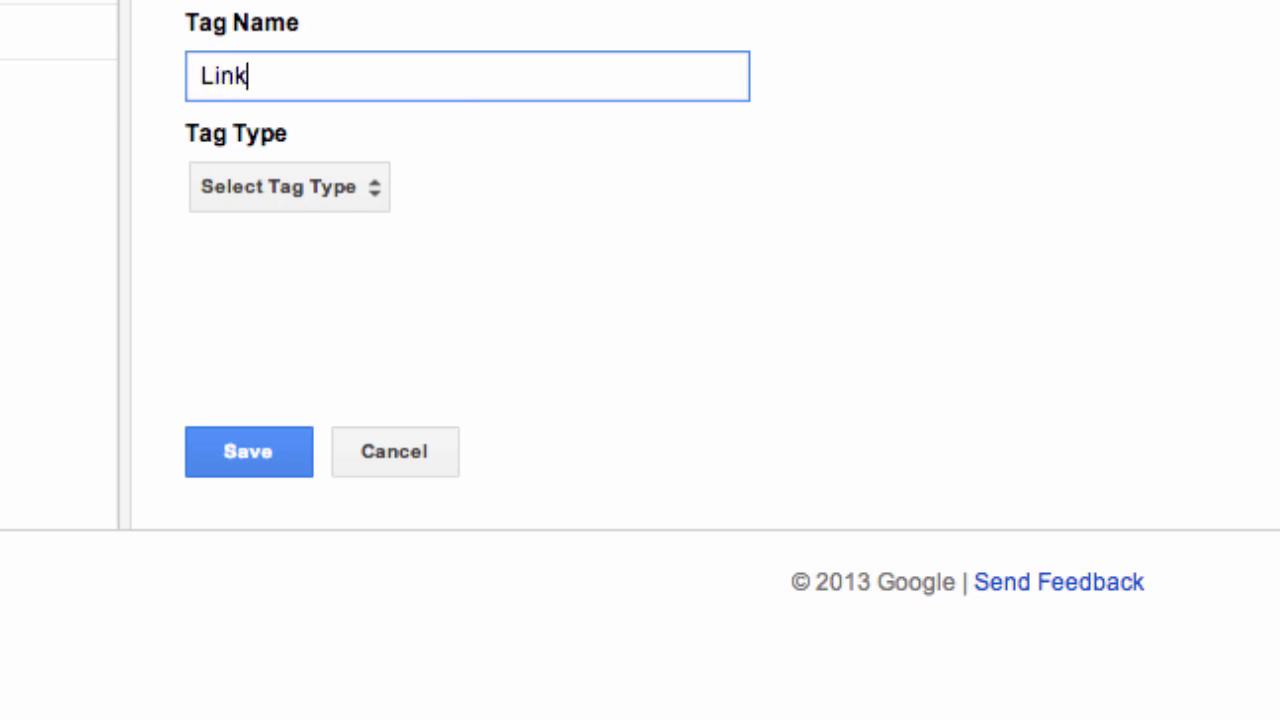
pyautogui.write('ener')
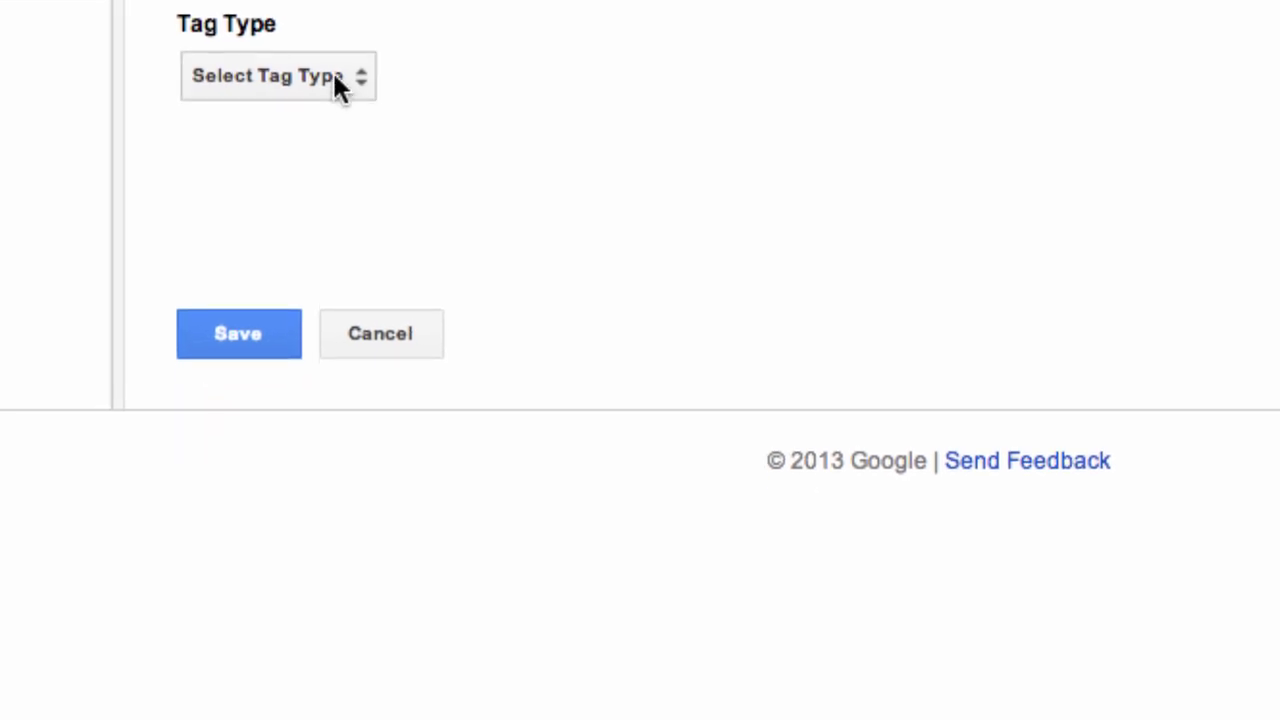
pyautogui.click(336, 80)
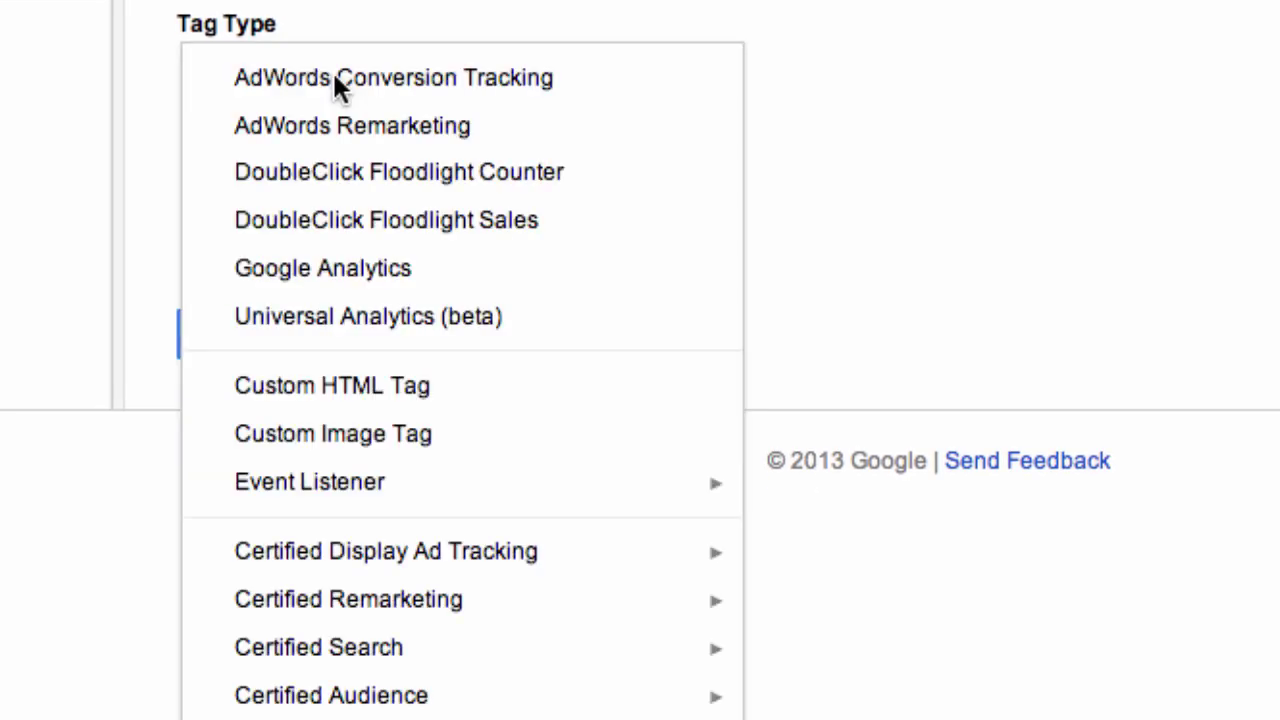
pyautogui.moveTo(345, 505)
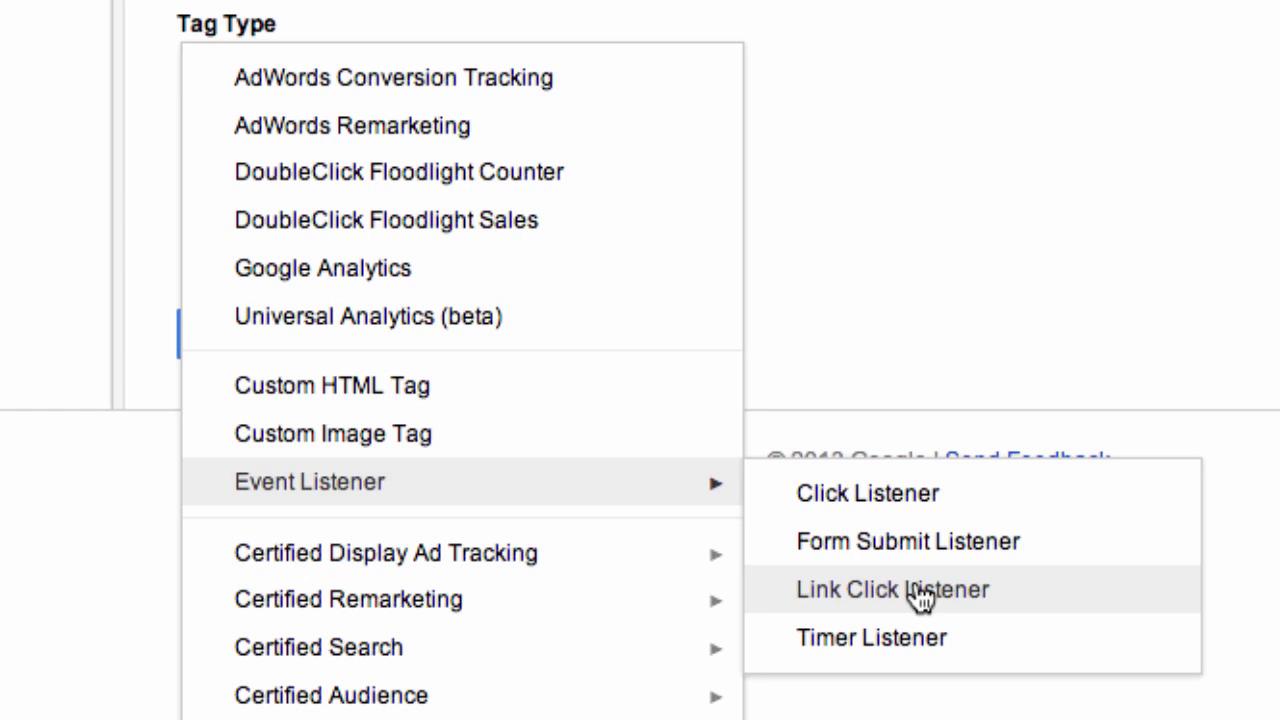
pyautogui.click(915, 592)
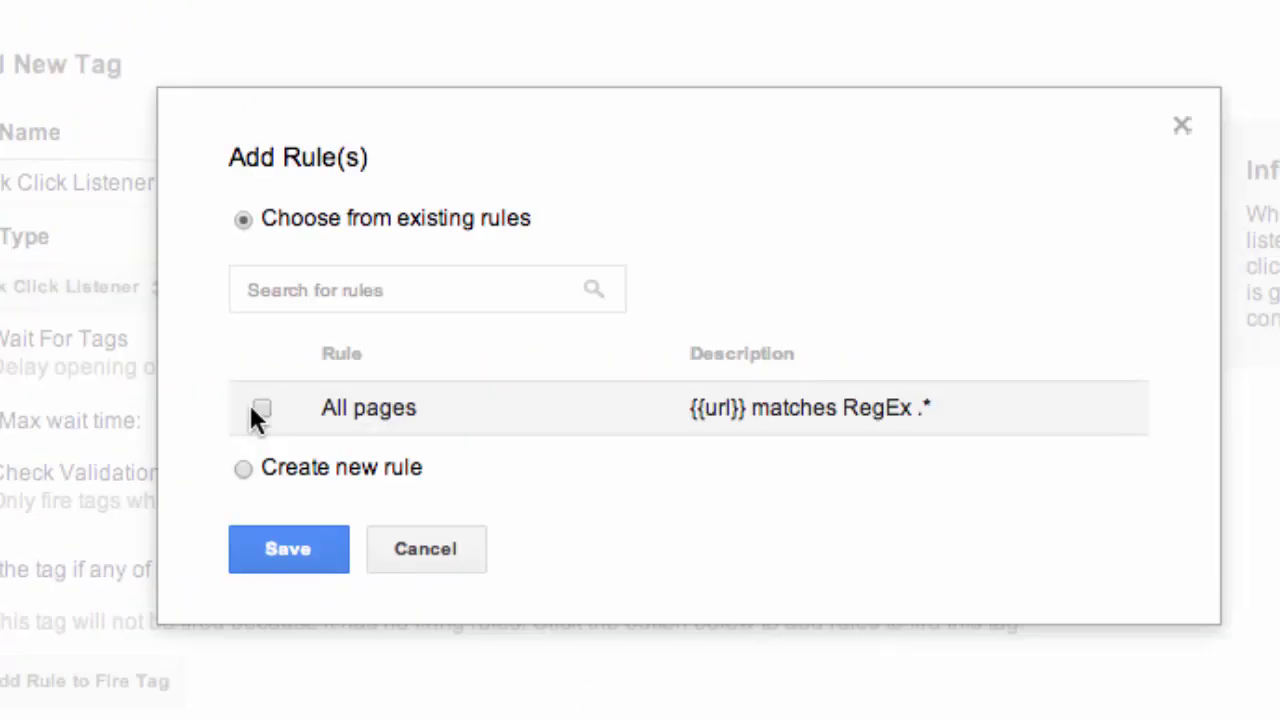
pyautogui.click(261, 408)
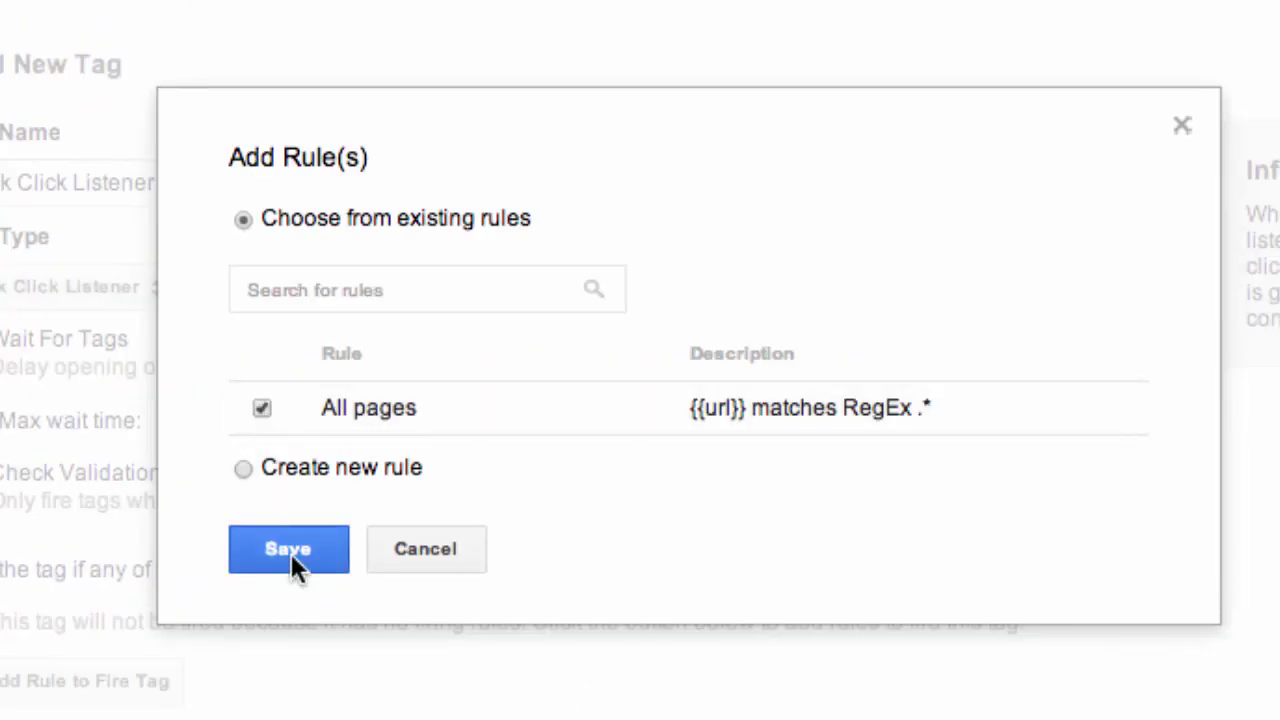
pyautogui.click(291, 548)
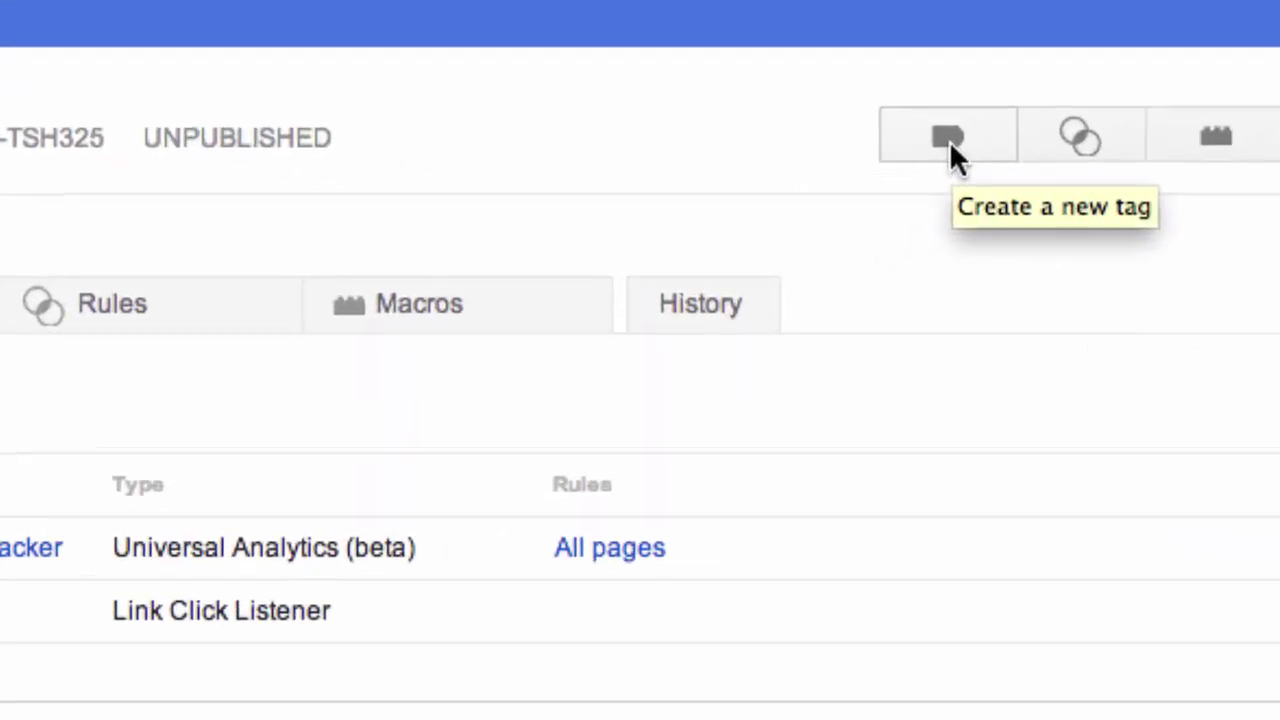
# - Create a third tag, 'Google Analytics Event - Mailto Click', using the Universal Analytics (beta) type
pyautogui.click(949, 140)
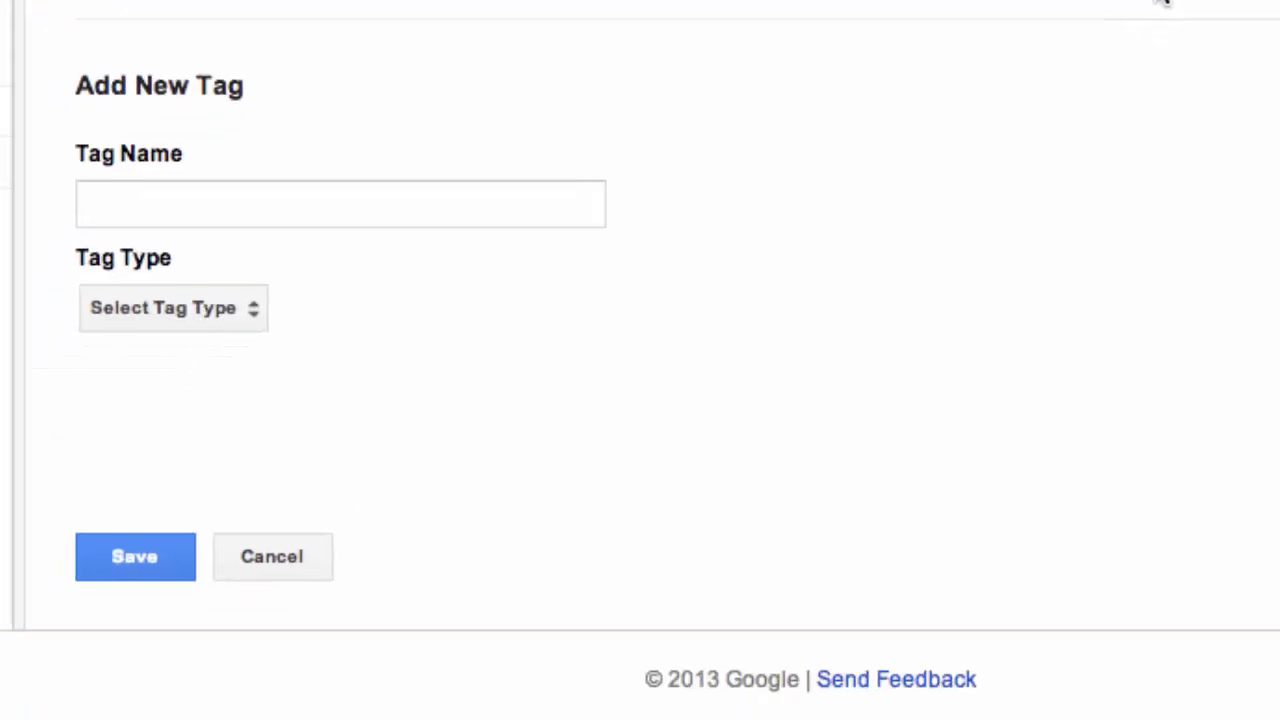
pyautogui.click(233, 146)
pyautogui.write('Google Analytics ')
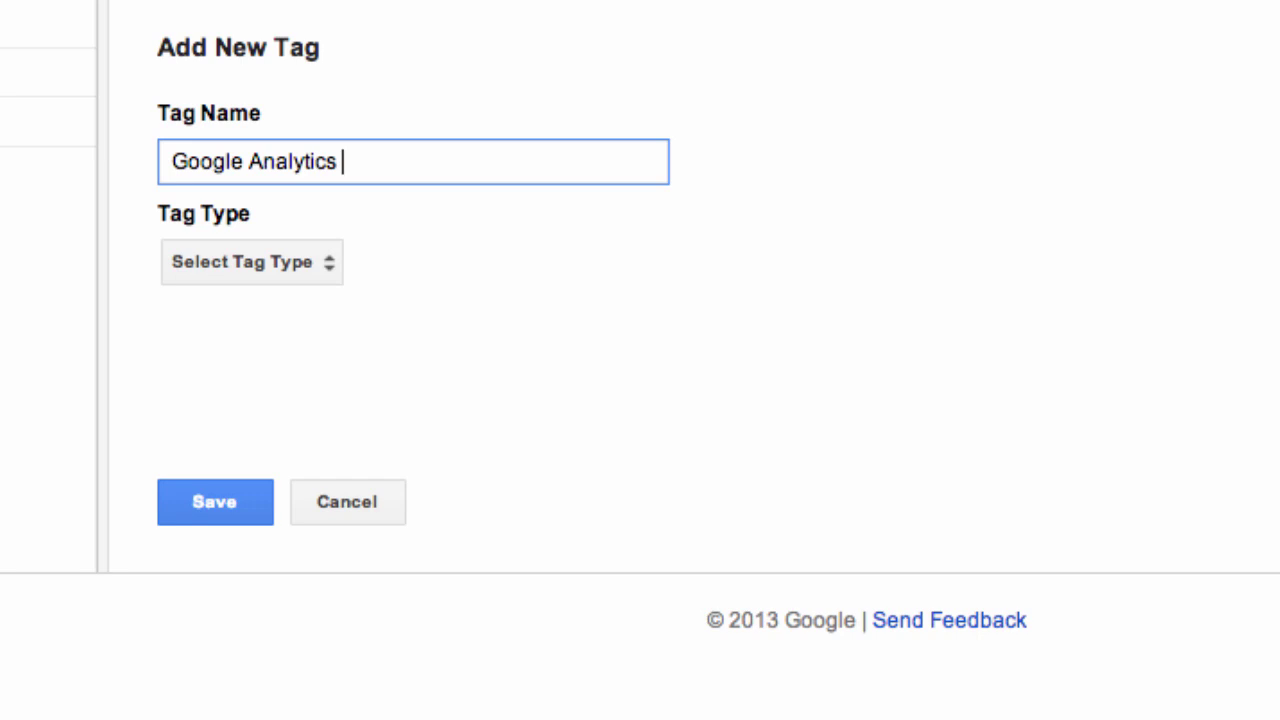
pyautogui.write('Event - Mailto Click')
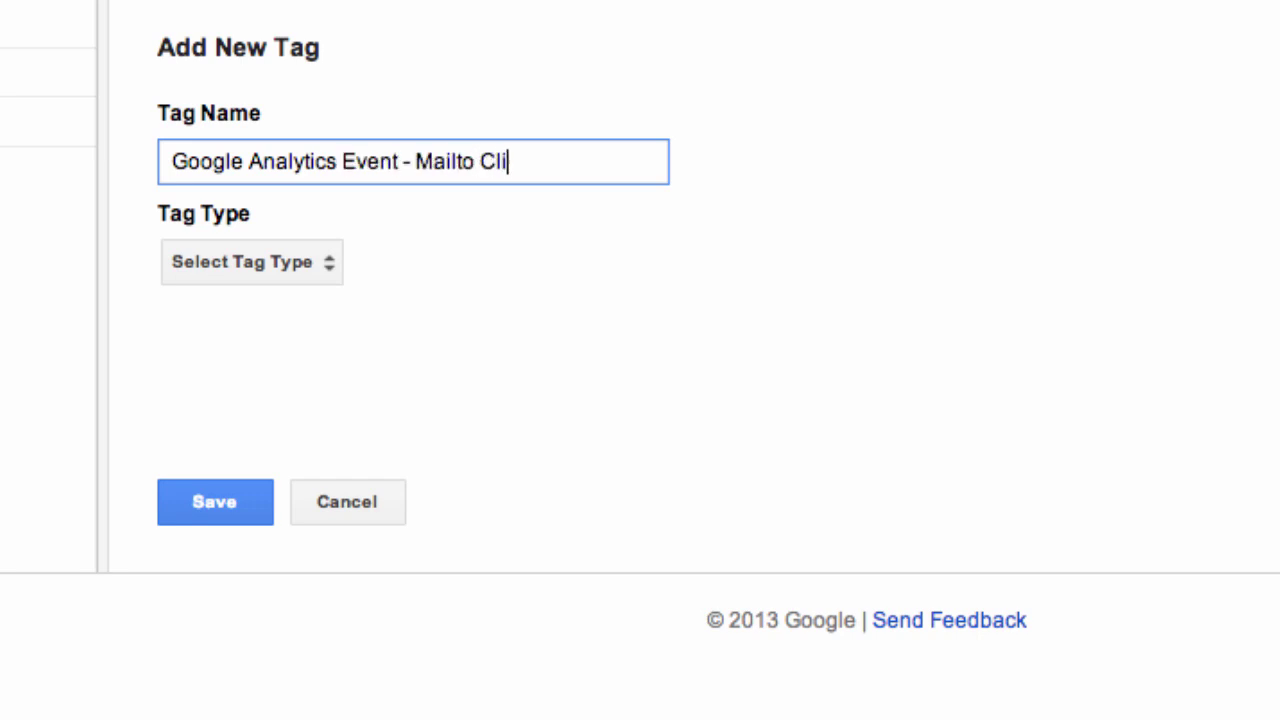
pyautogui.click(258, 267)
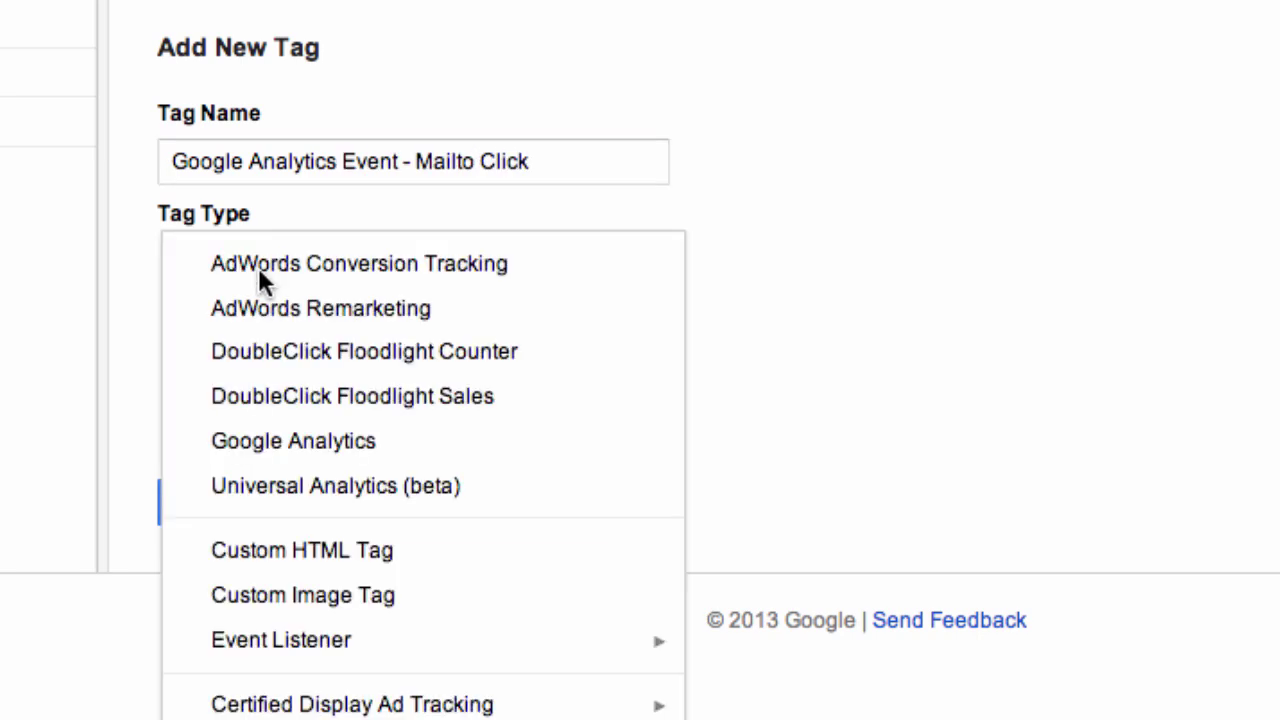
pyautogui.click(297, 490)
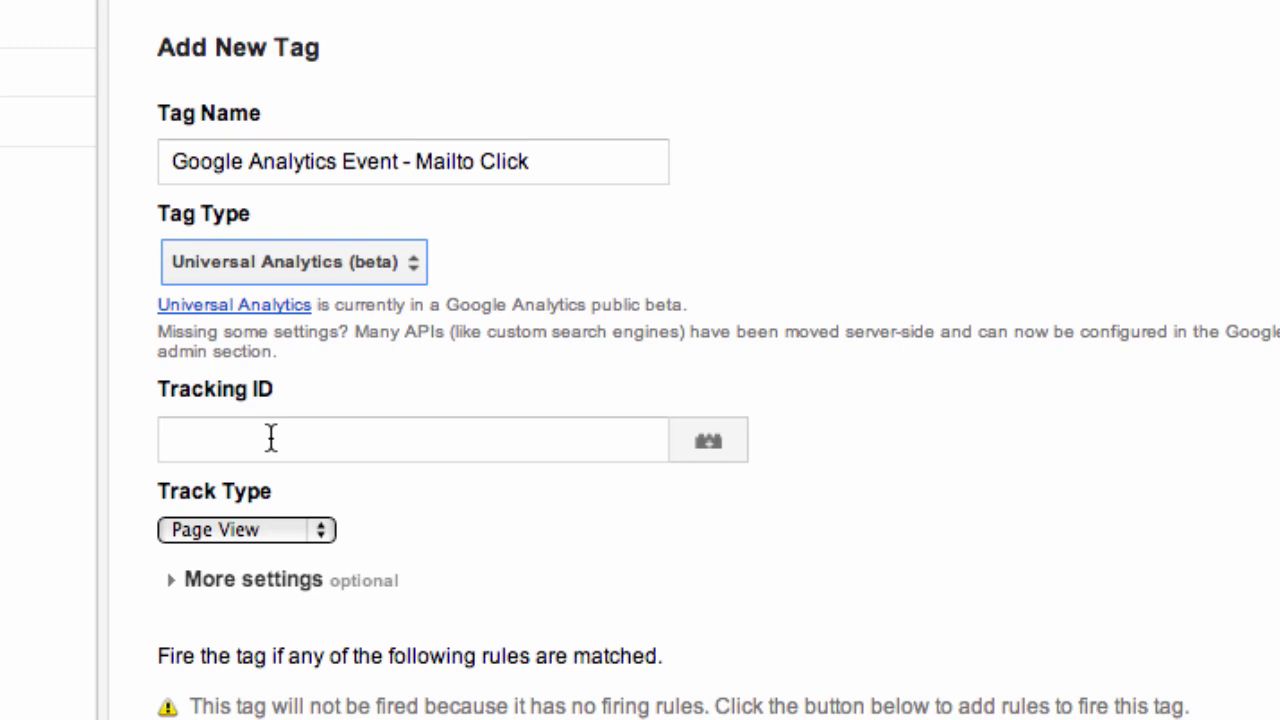
# - Paste tracking ID UA-46687579-1 and set the track type to Event
pyautogui.click(271, 437)
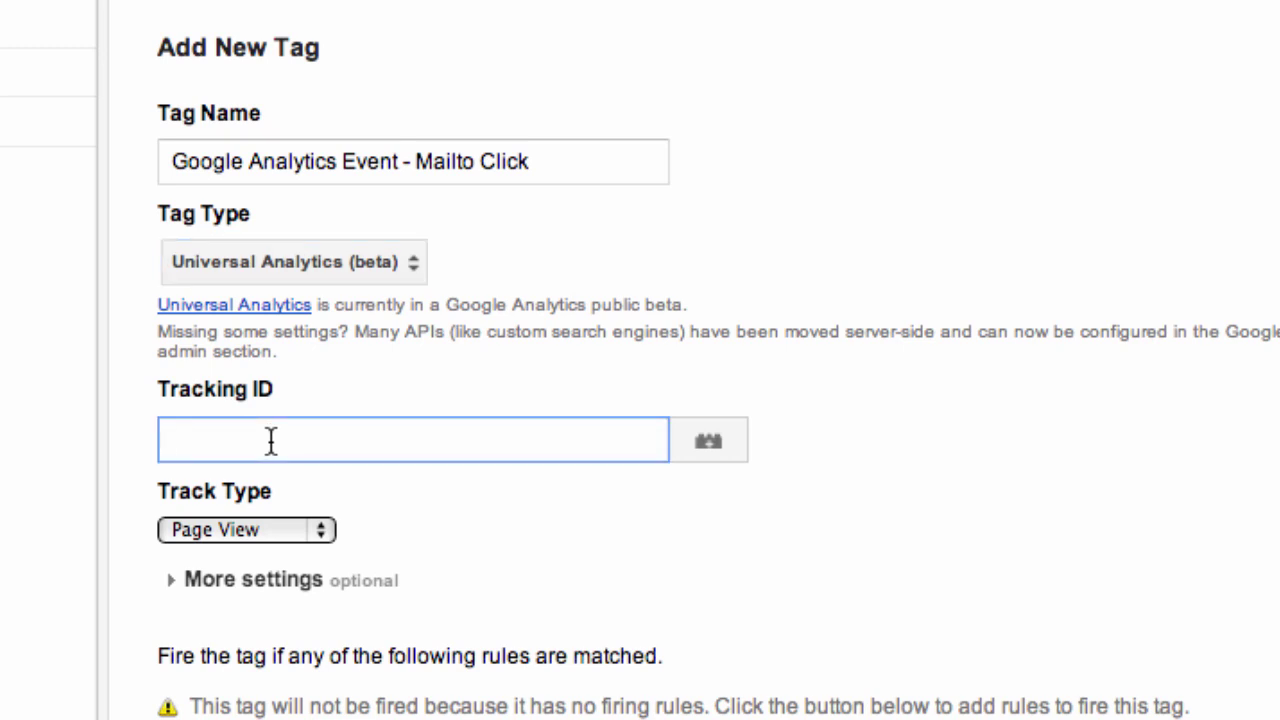
pyautogui.write('UA-46687579-1')
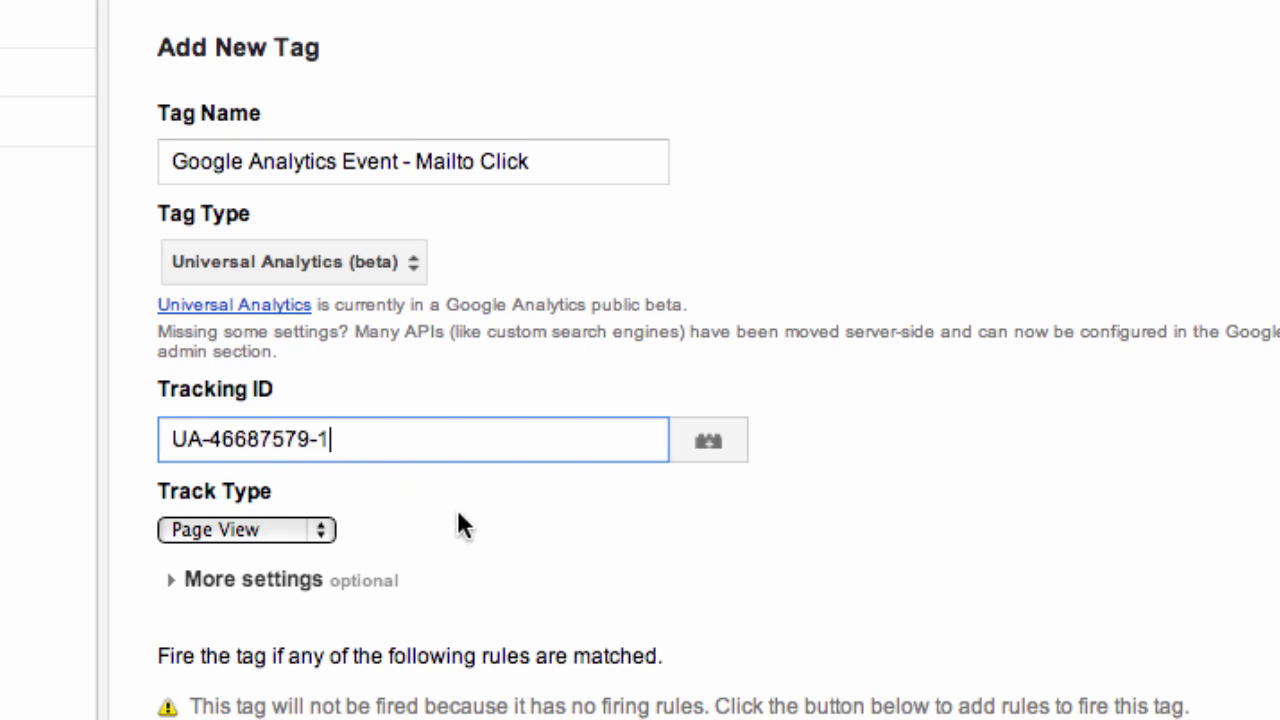
pyautogui.click(330, 530)
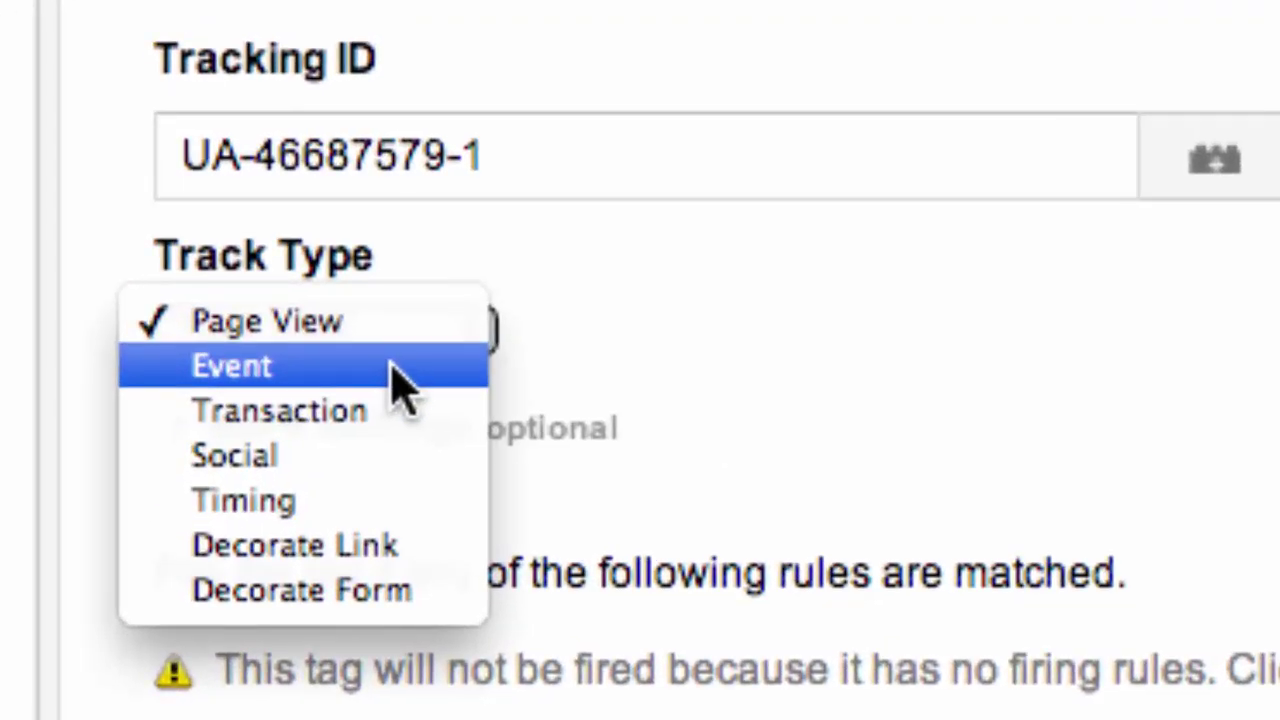
pyautogui.click(396, 380)
# - Set event category 'link', action 'mailto', and label {{element url}}
pyautogui.click(741, 516)
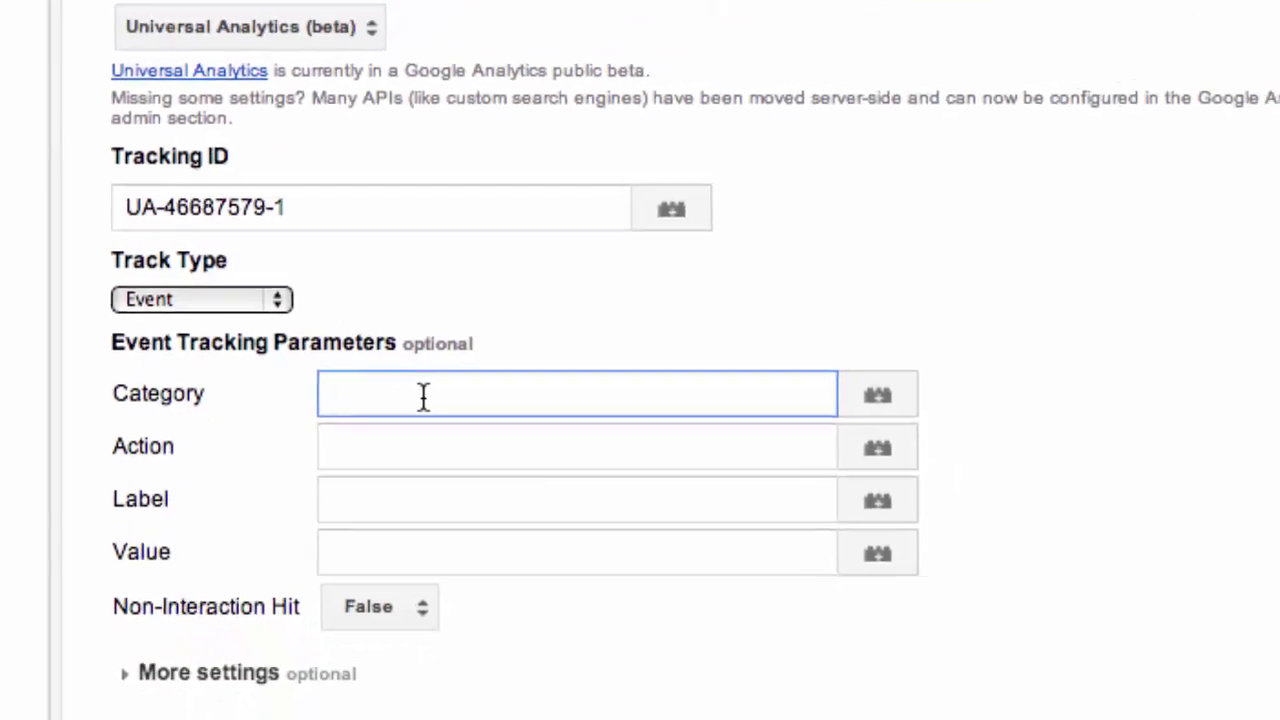
pyautogui.write('link')
pyautogui.click(449, 437)
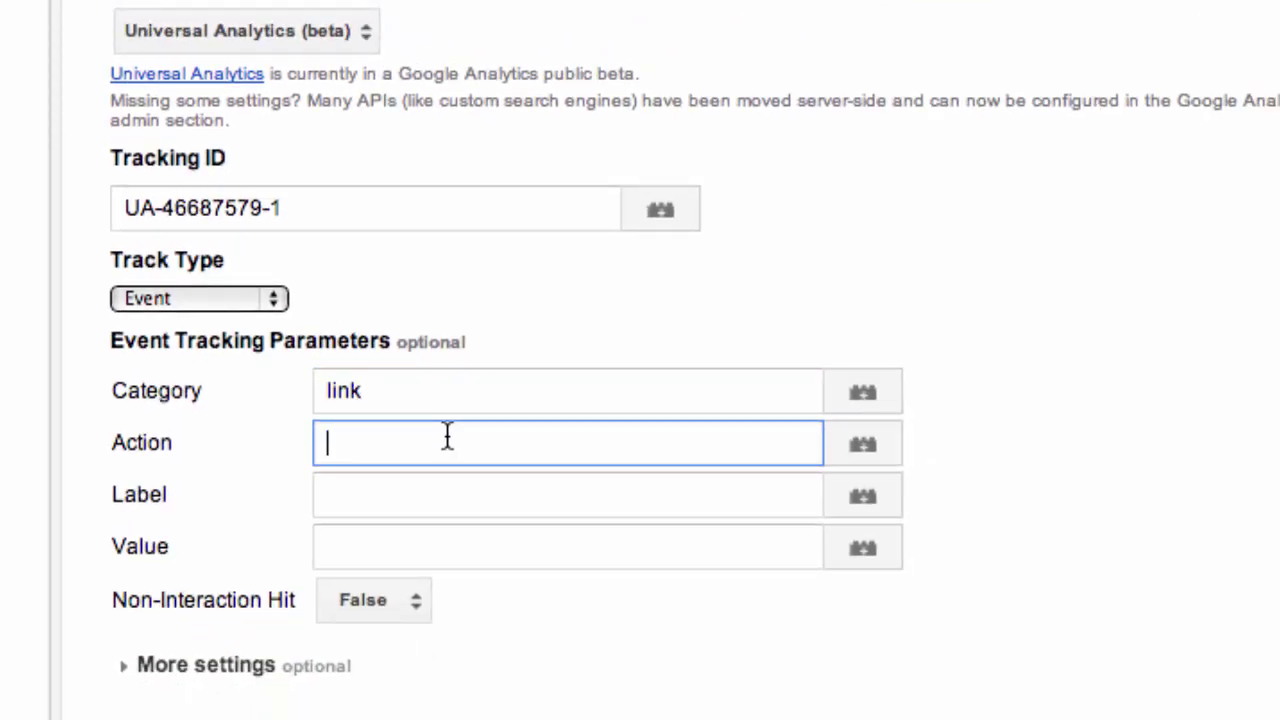
pyautogui.write('mailto')
pyautogui.click(434, 478)
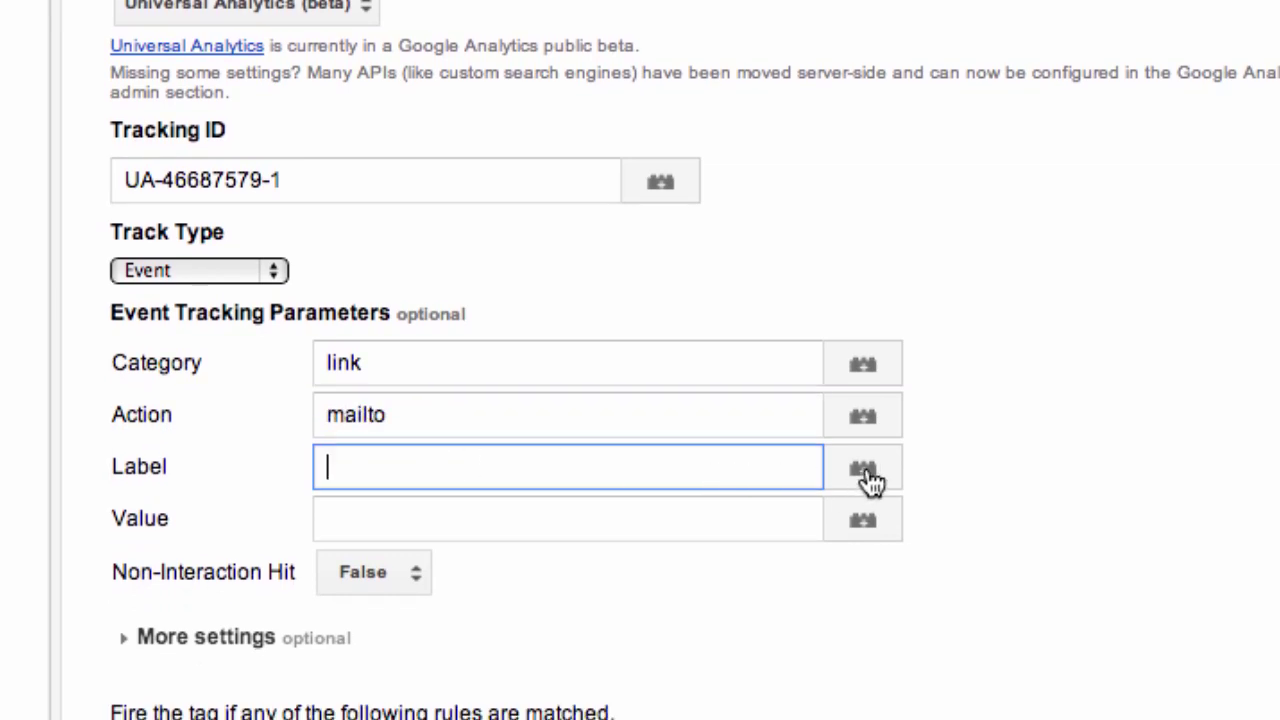
pyautogui.write('{{')
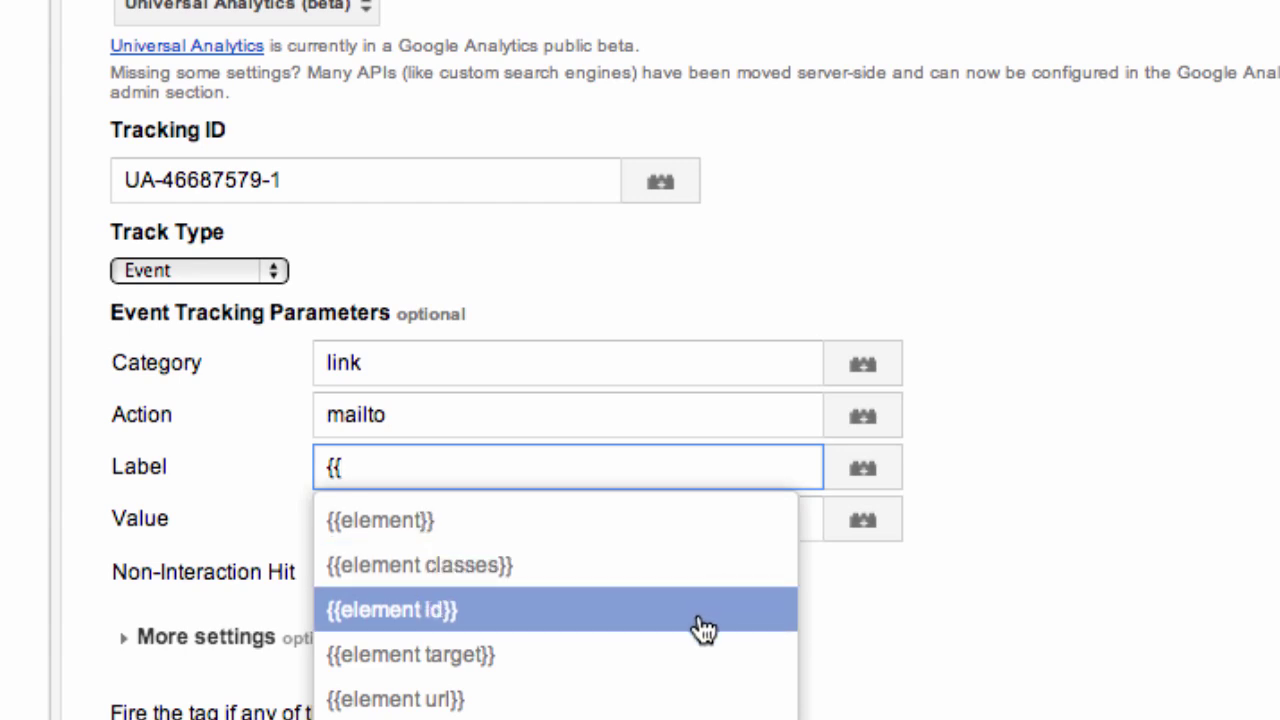
pyautogui.click(690, 699)
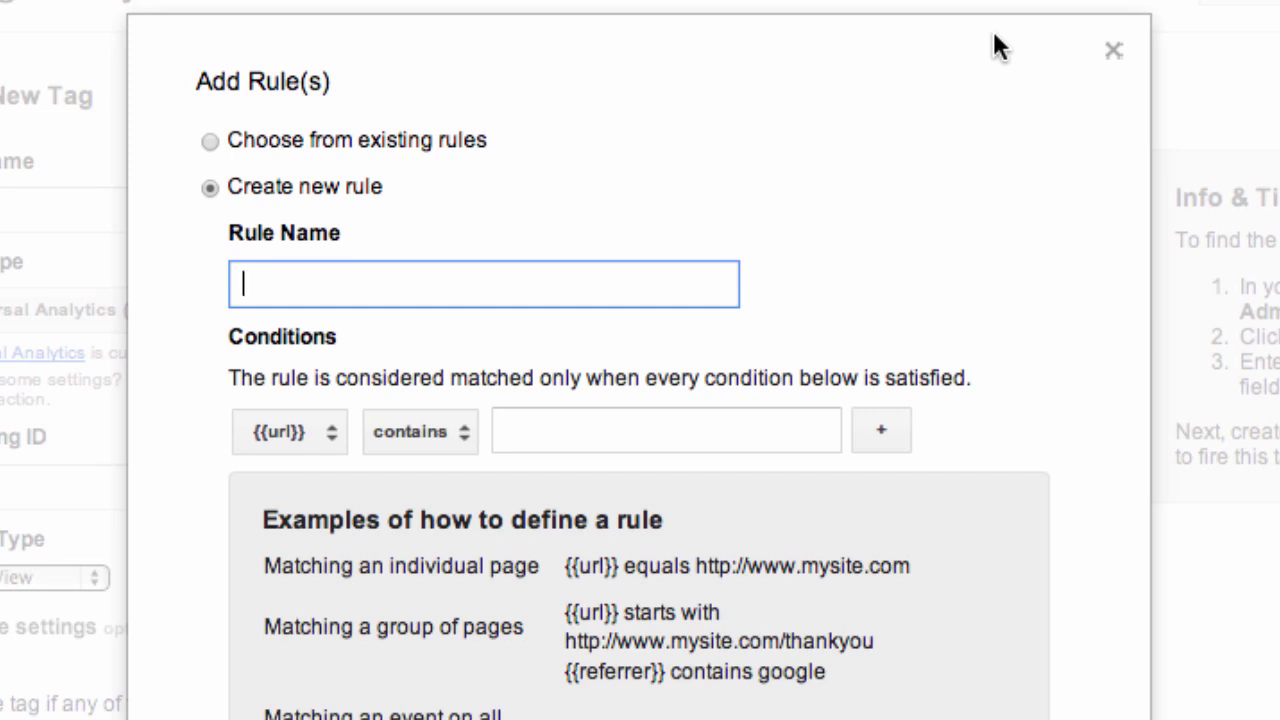
# - Save rule 'mailto click': {{event}} equals gtm.linkClick and {{element url}} contains mailto
pyautogui.write('mailto click')
pyautogui.click(332, 426)
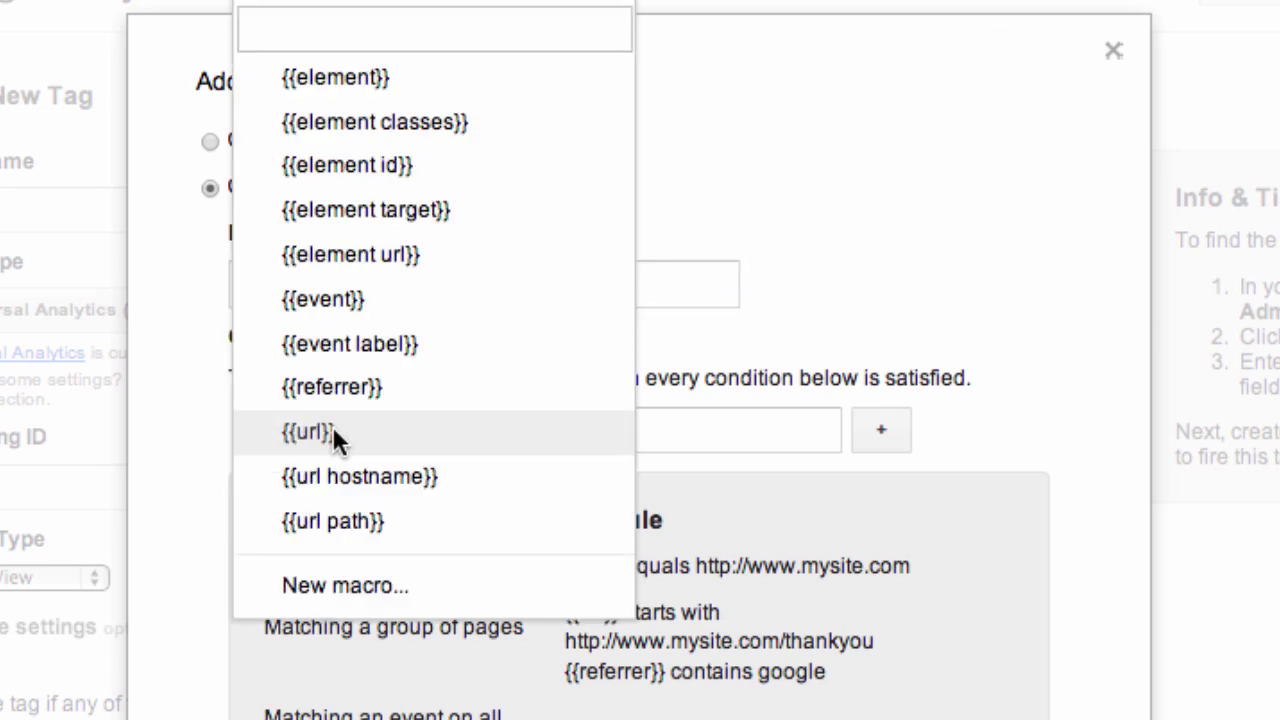
pyautogui.click(330, 300)
pyautogui.click(517, 431)
pyautogui.write('gtm.linkClick')
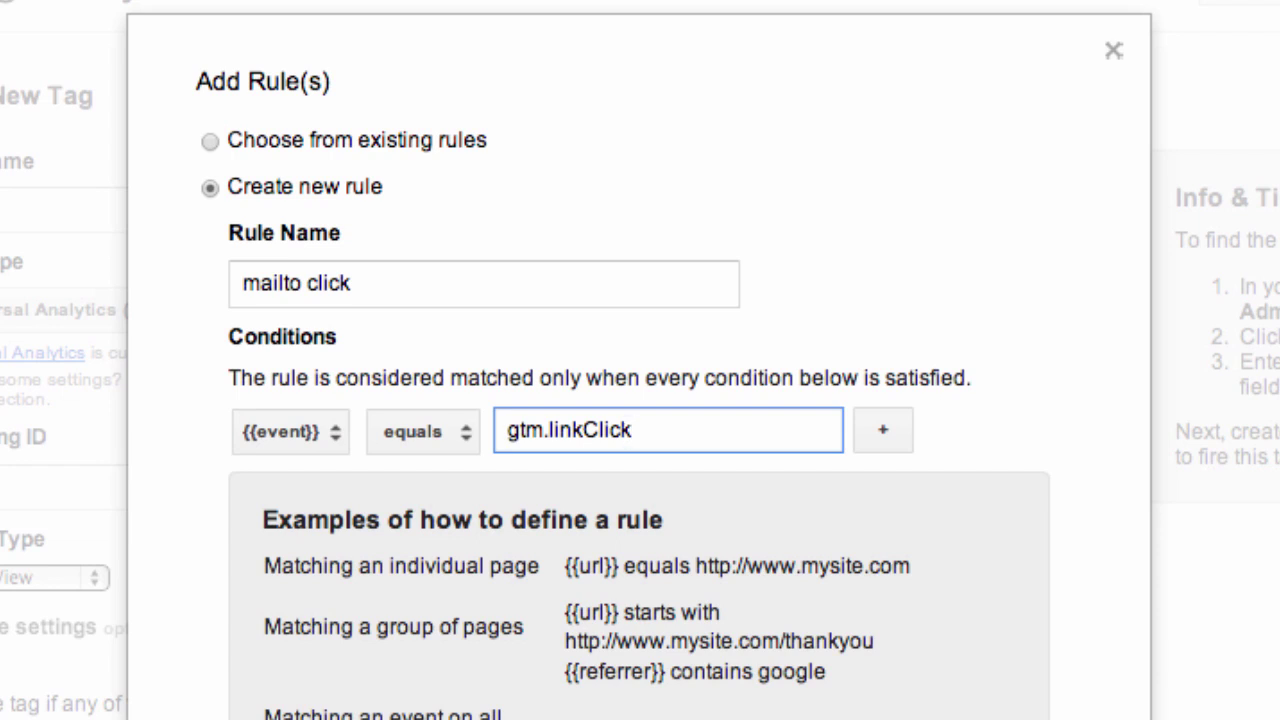
pyautogui.click(888, 430)
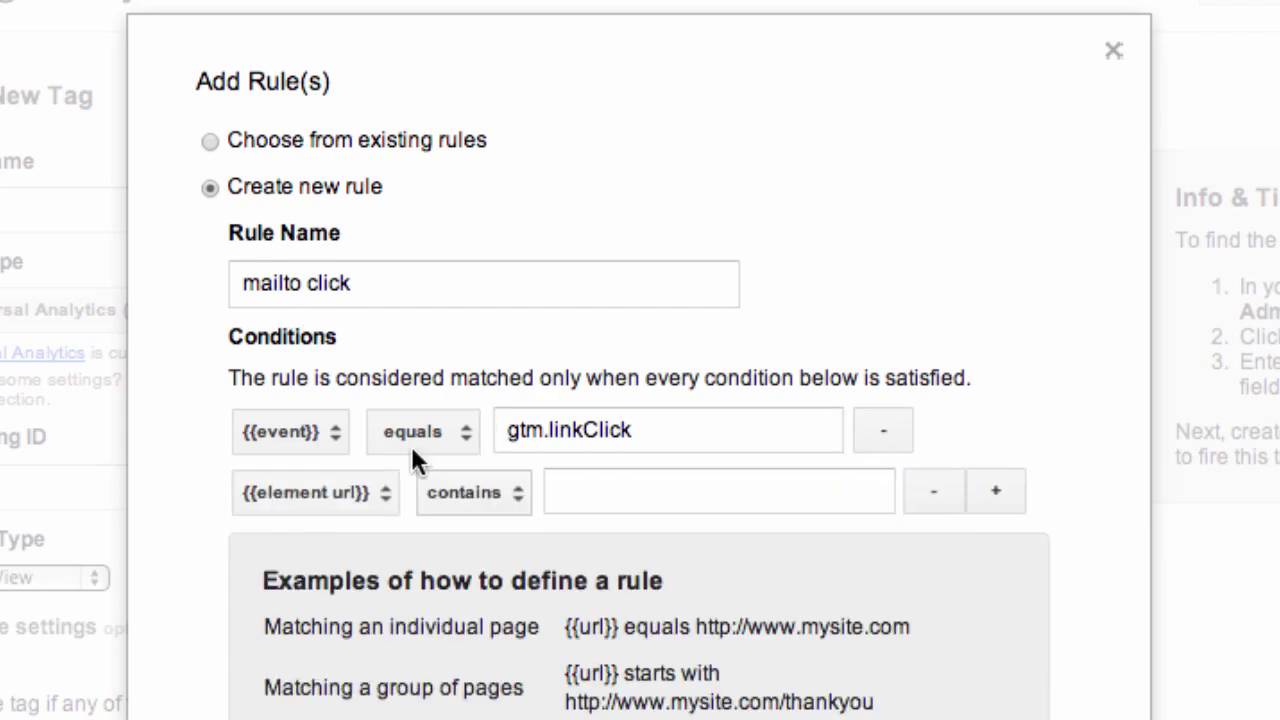
pyautogui.click(605, 491)
pyautogui.write('mailto')
pyautogui.scroll(-3, 250, 654)
pyautogui.click(250, 654)
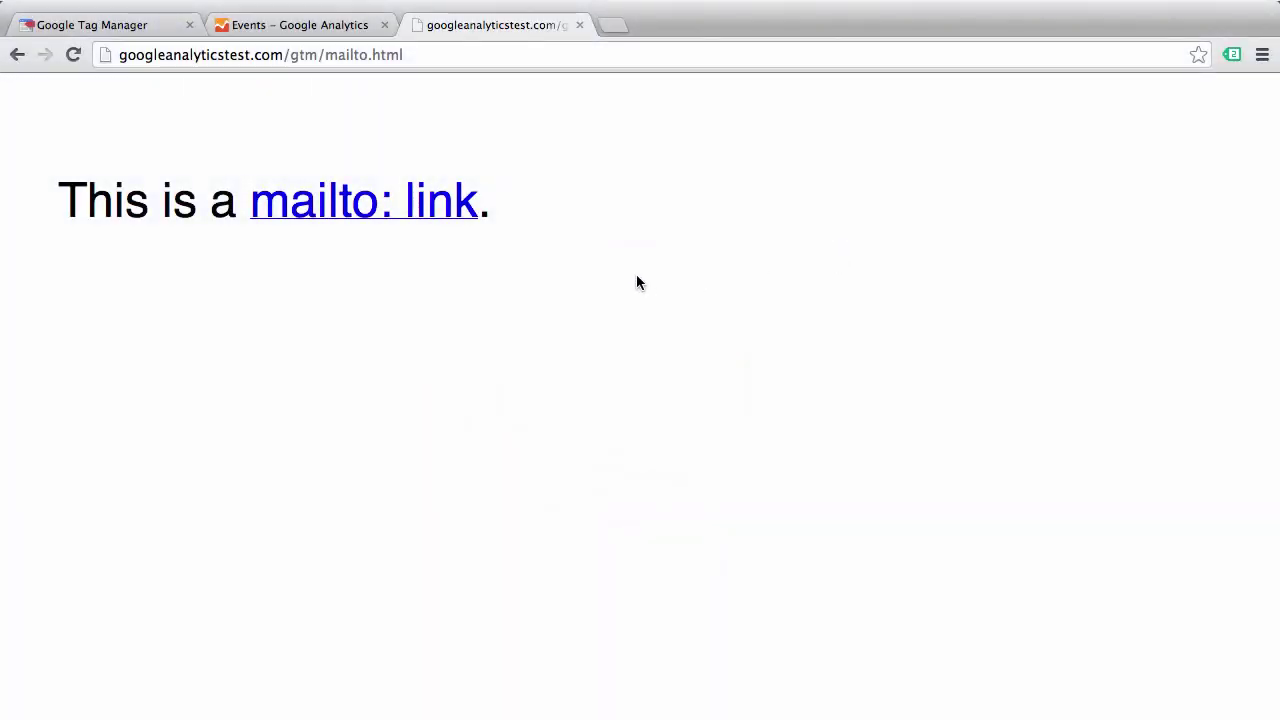
# - Click the test page's mailto link, then open a new GTM tag's tag-type list with Event Listener
pyautogui.click(397, 206)
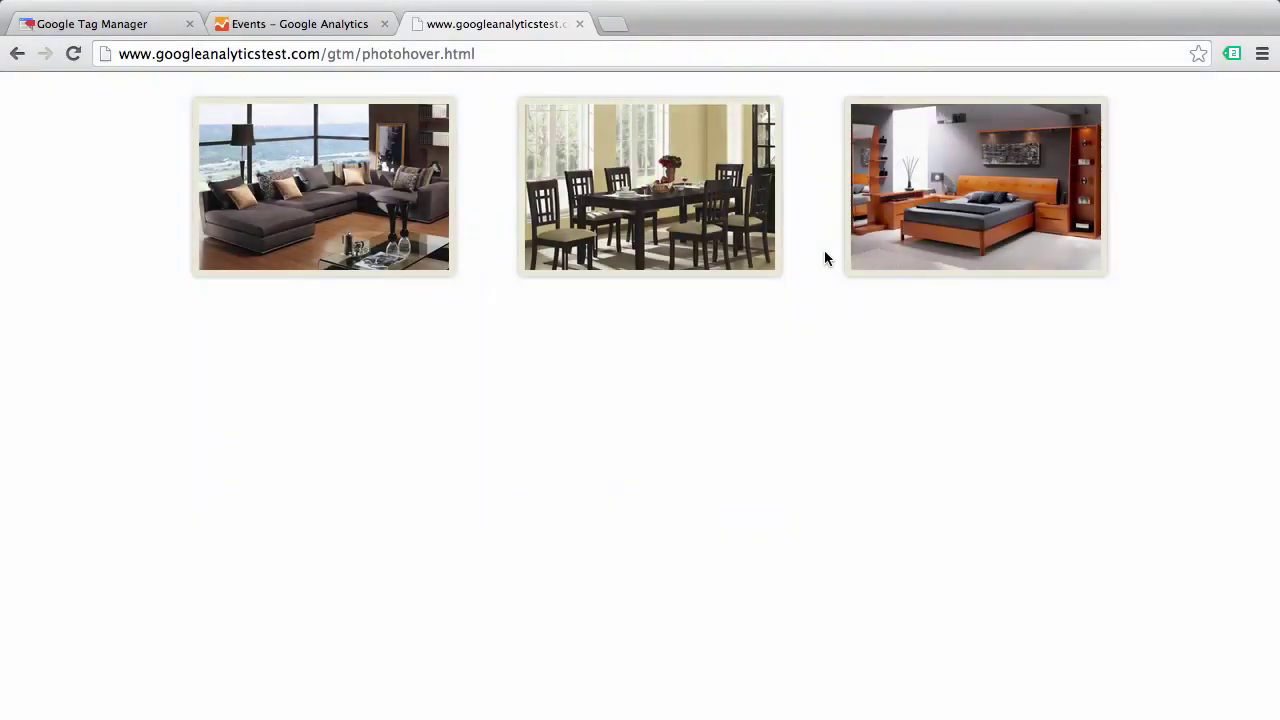
pyautogui.moveTo(909, 237)
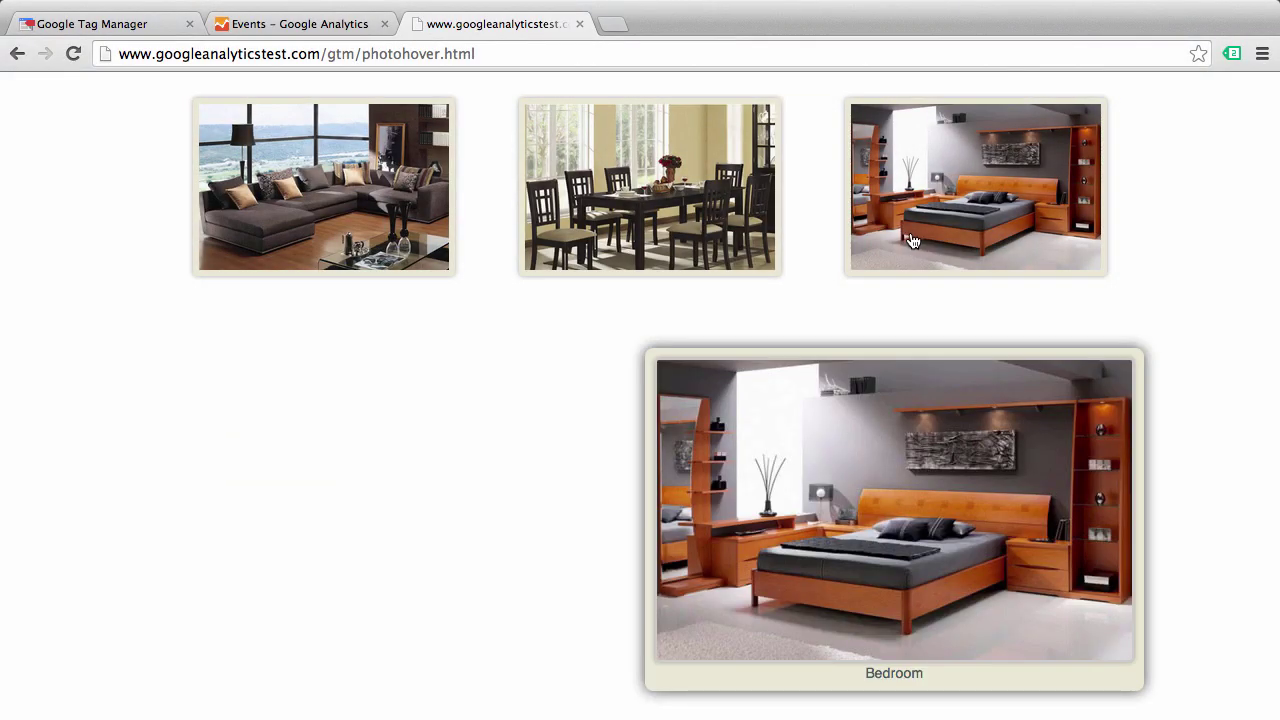
pyautogui.moveTo(413, 193)
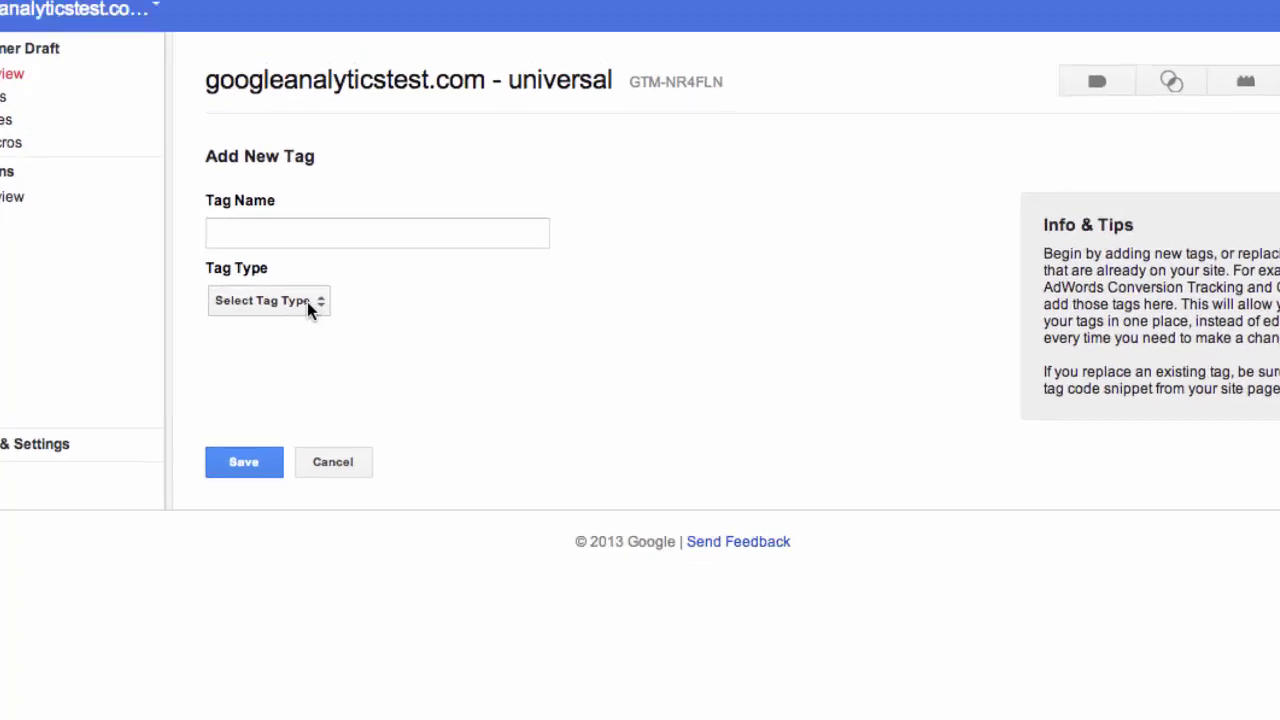
pyautogui.click(328, 400)
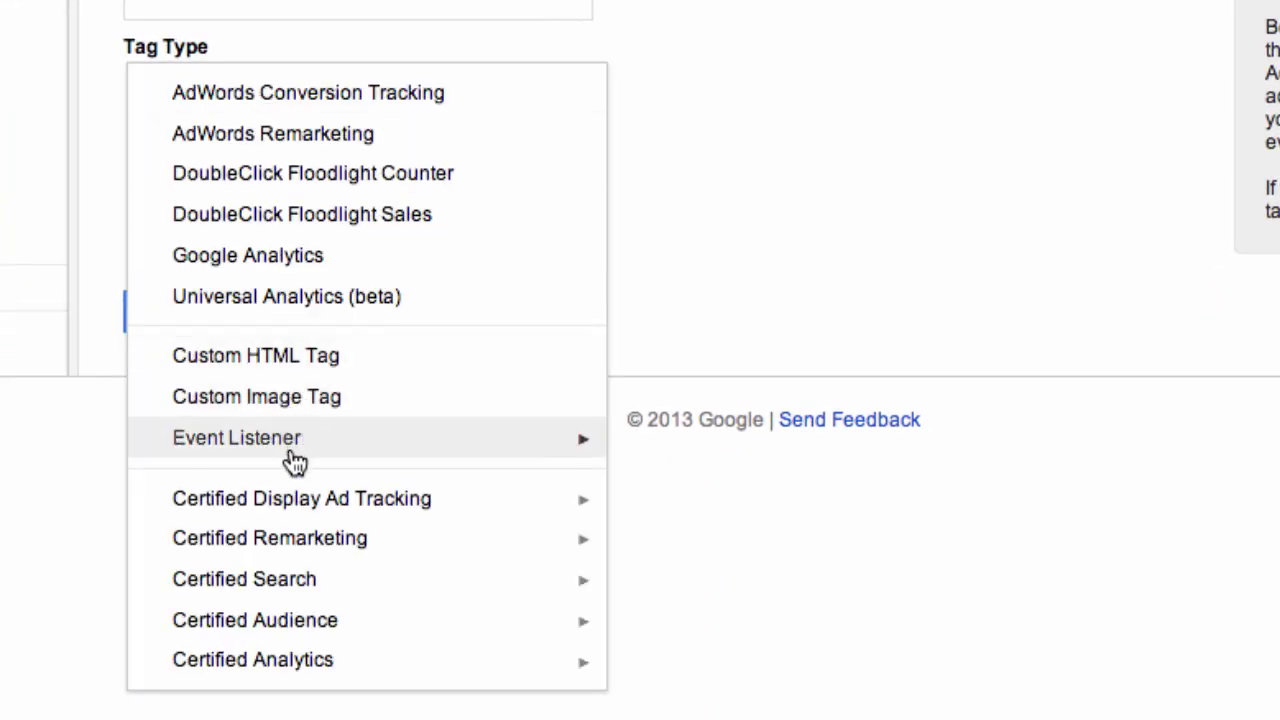
pyautogui.moveTo(289, 455)
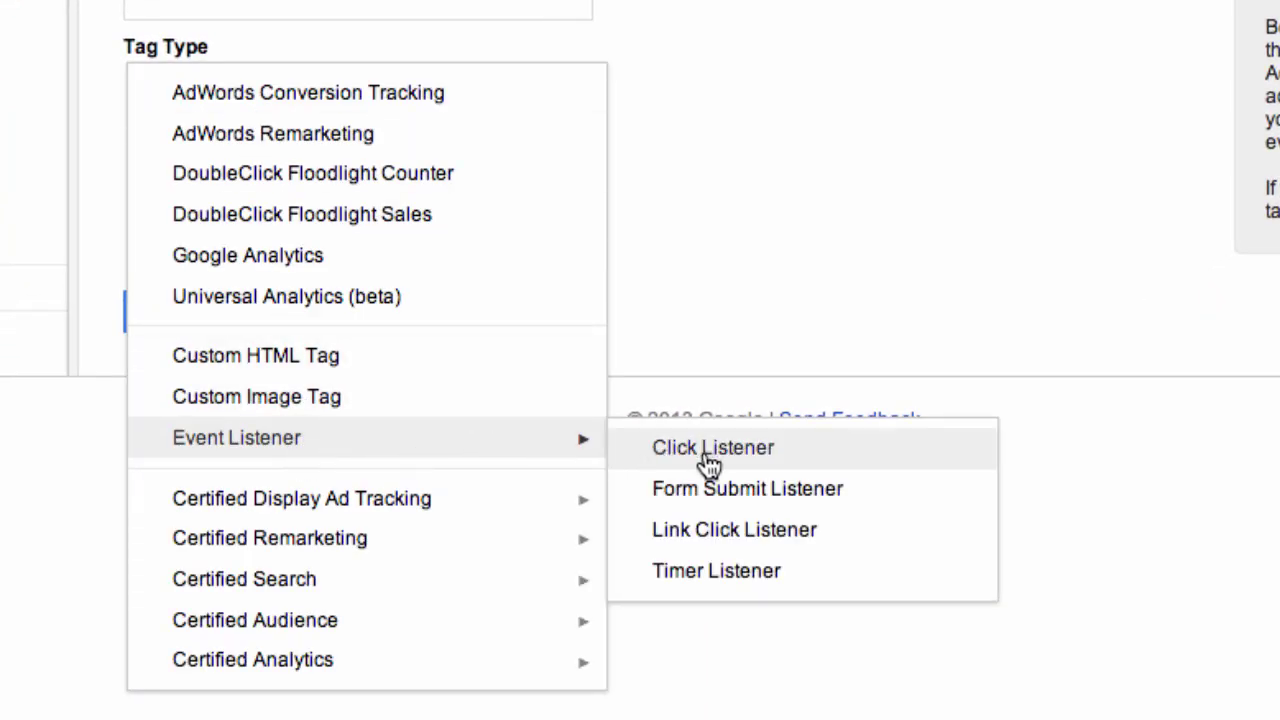